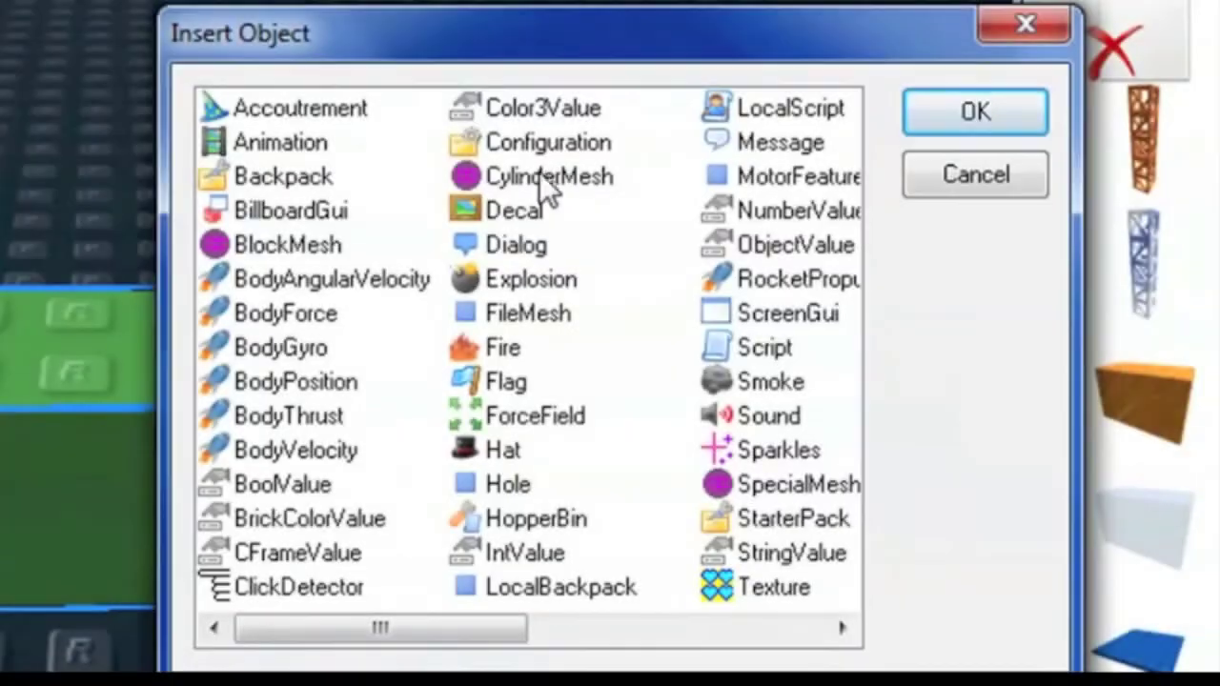
left_click(257, 250)
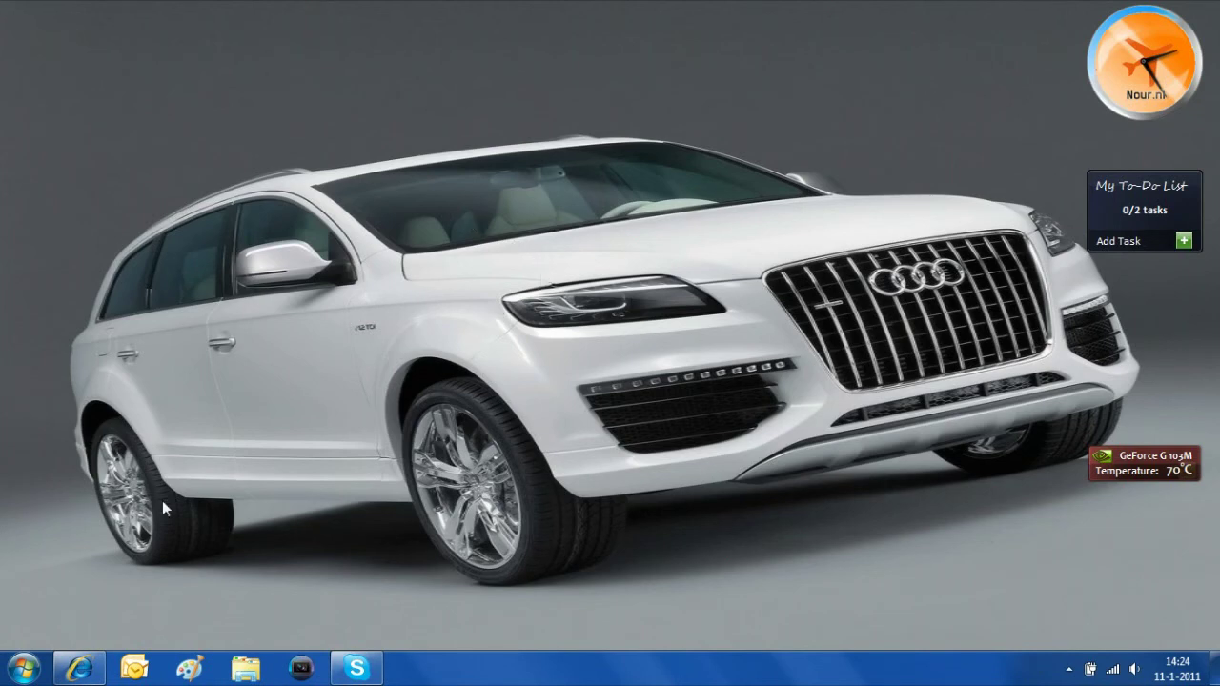
Bring up the Internet Explorer window and open robloxhq.com in a new browser tab
left_click(219, 584)
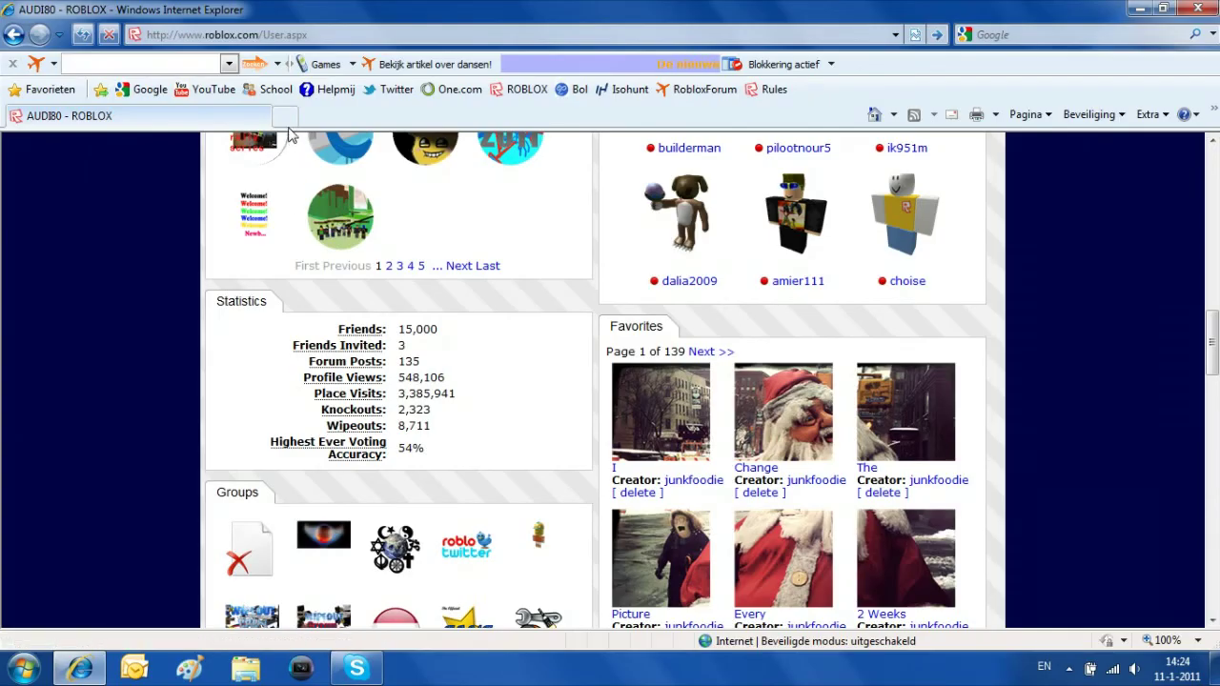
left_click(284, 115)
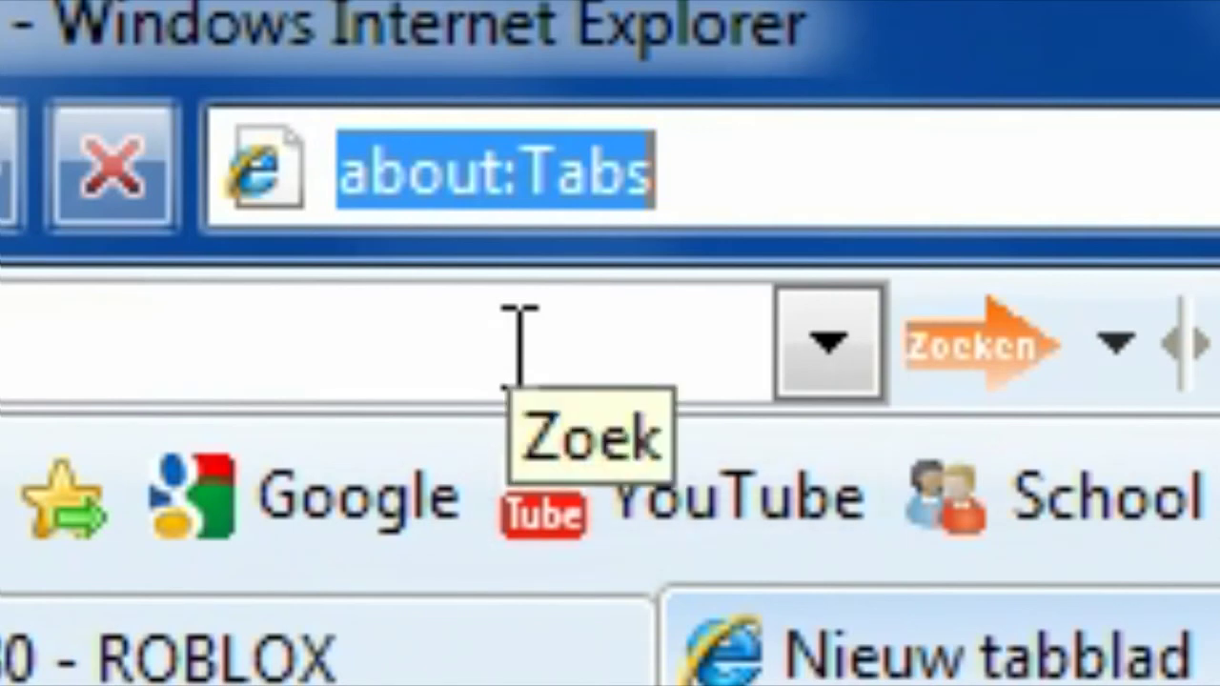
type("robloxhq")
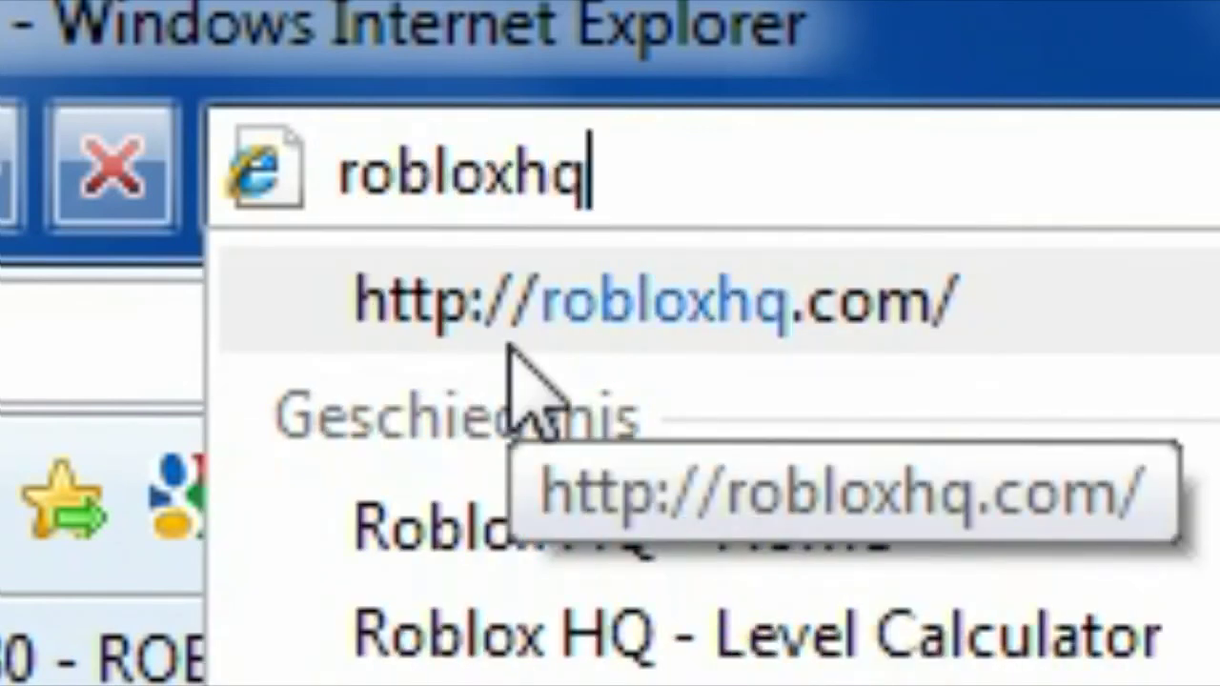
type(".com")
key("Return")
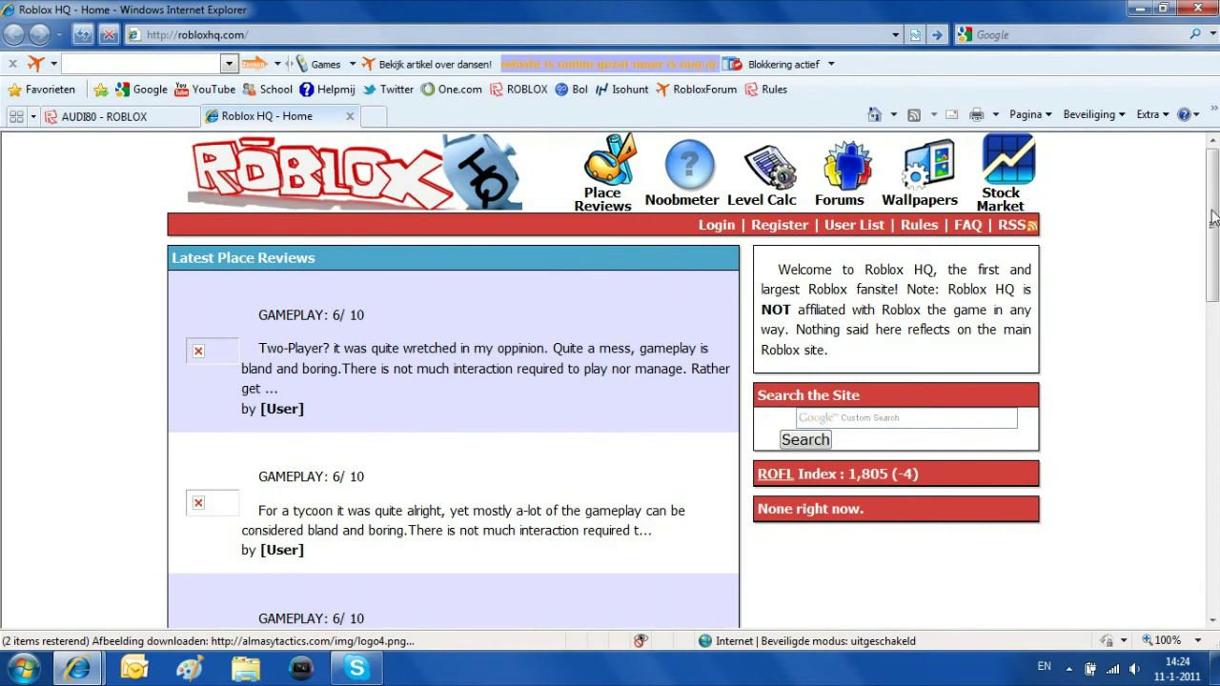
Open the Level Calc page of the Roblox HQ site and bring its input form into view
left_click_drag(1214, 217, 1173, 193)
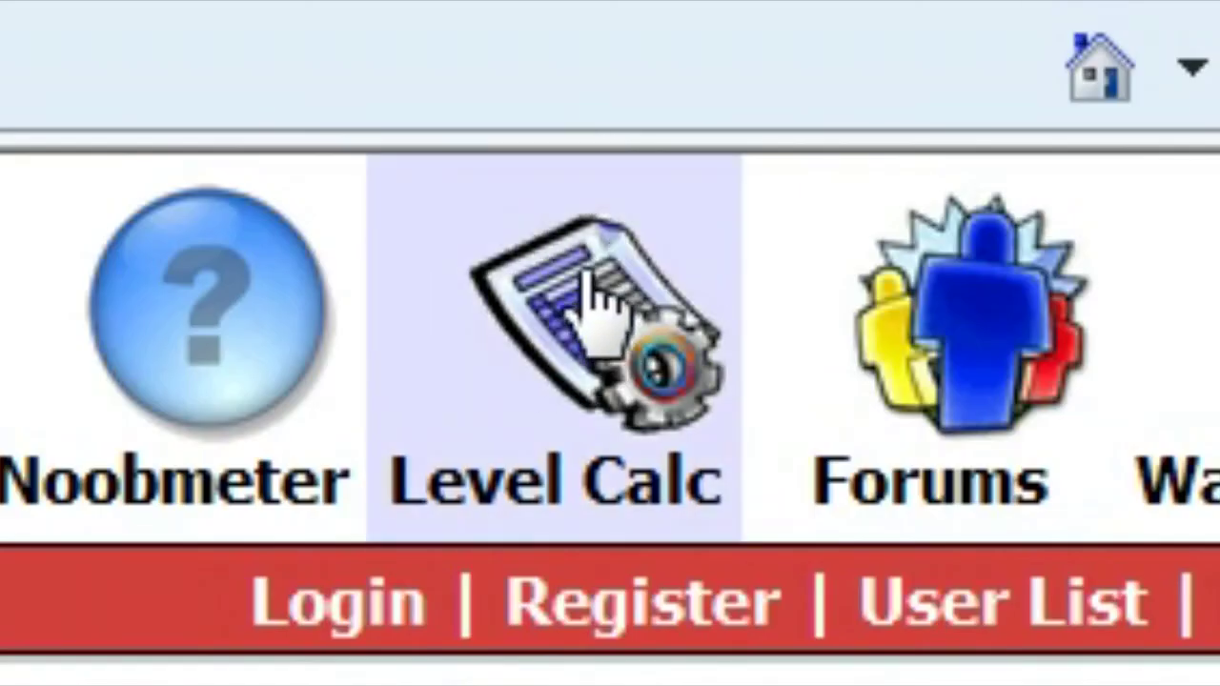
left_click(596, 300)
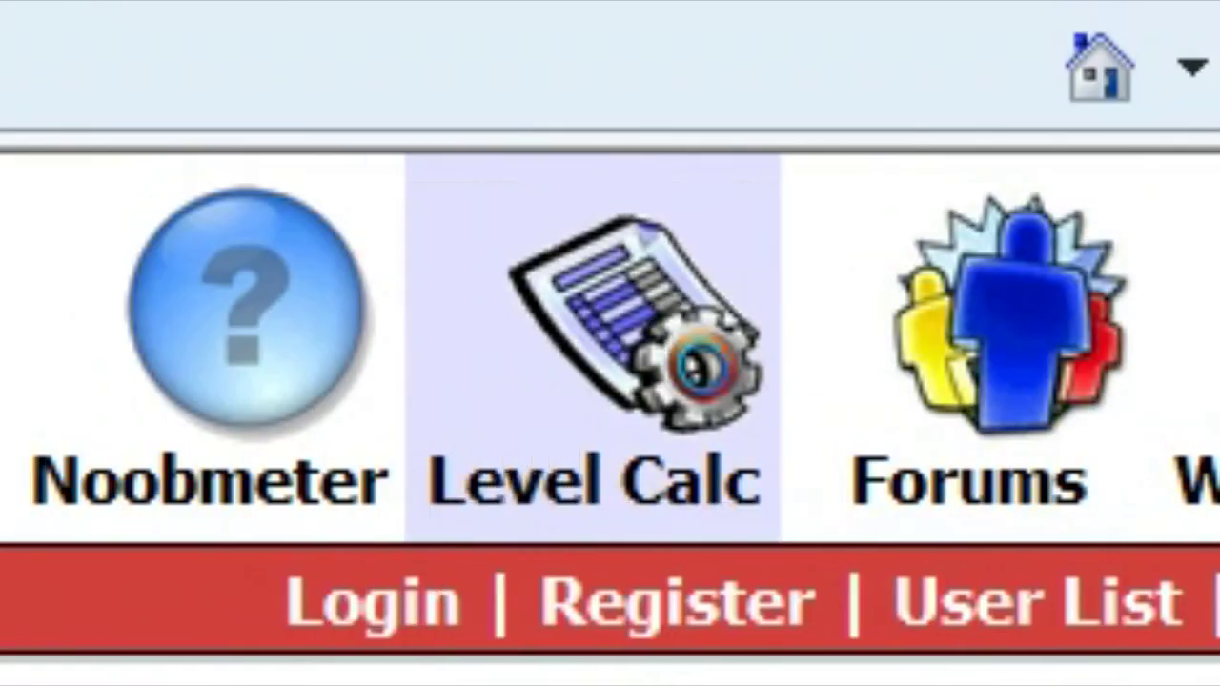
left_click_drag(1215, 219, 1215, 285)
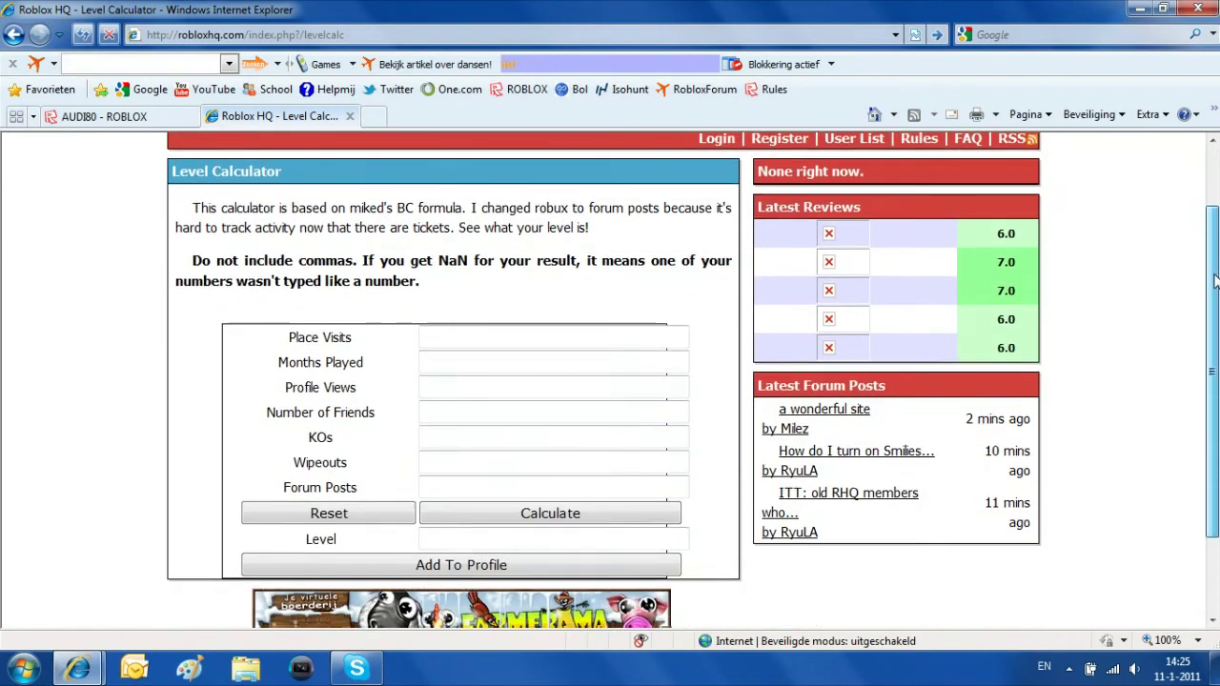
Review the level calculator's empty fields from Place Visits to Forum Posts and glance at the Roblox profile page
left_click(580, 345)
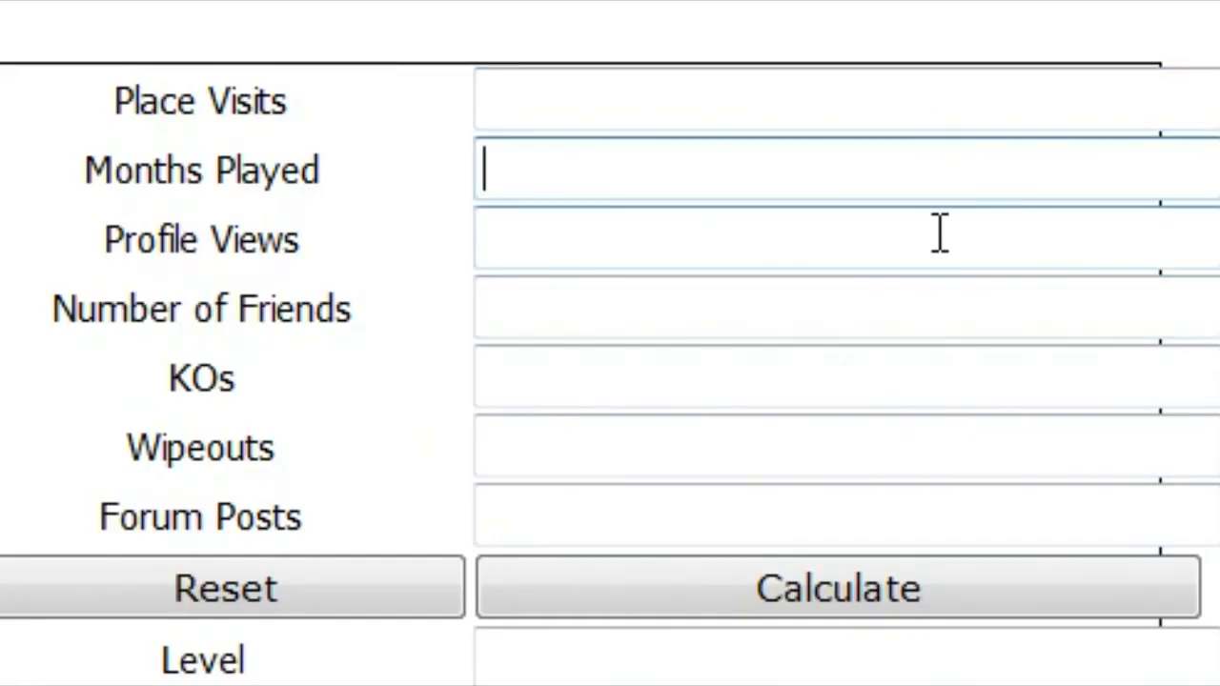
left_click(940, 234)
left_click(934, 325)
left_click(906, 393)
left_click(873, 423)
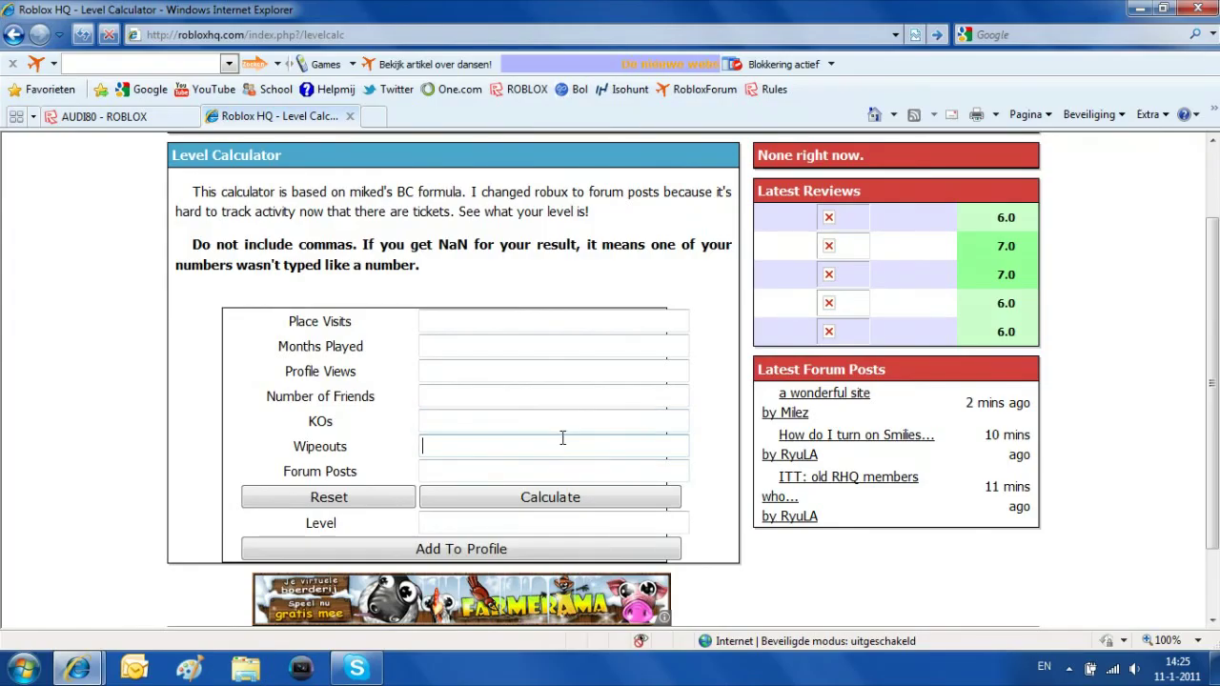
left_click(560, 471)
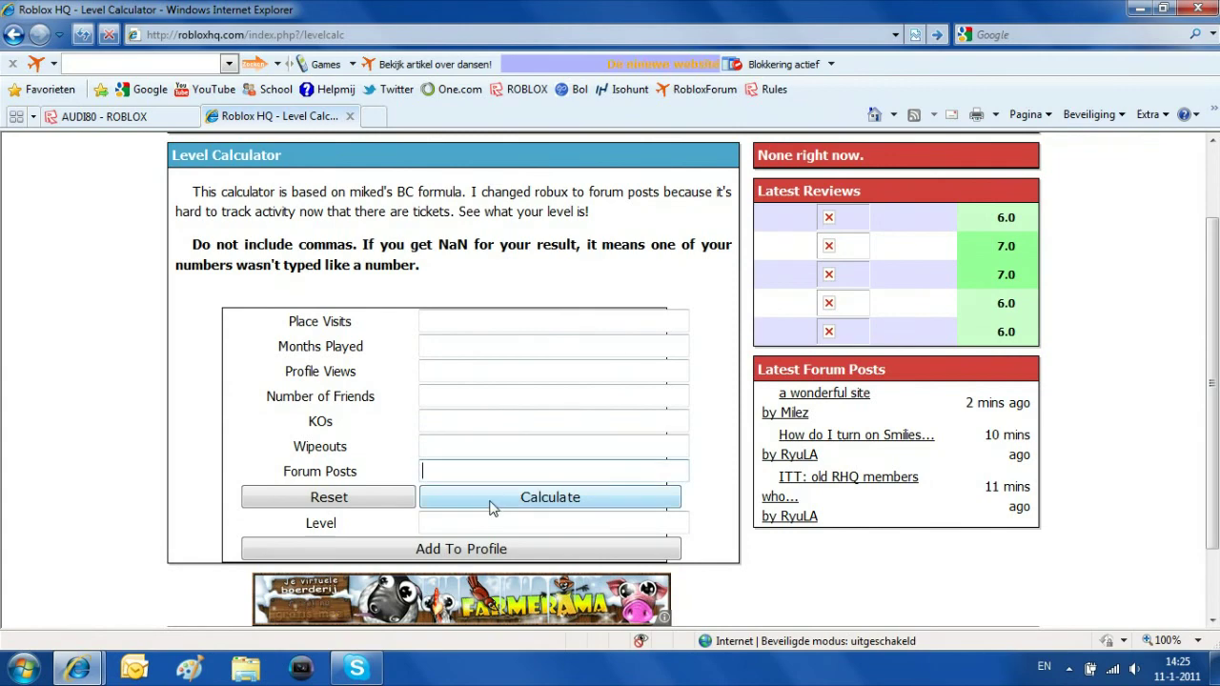
left_click(104, 117)
left_click(276, 116)
Copy the profile's place visits into the calculator without commas as 3385941, and set Months Played to 36
left_click(427, 321)
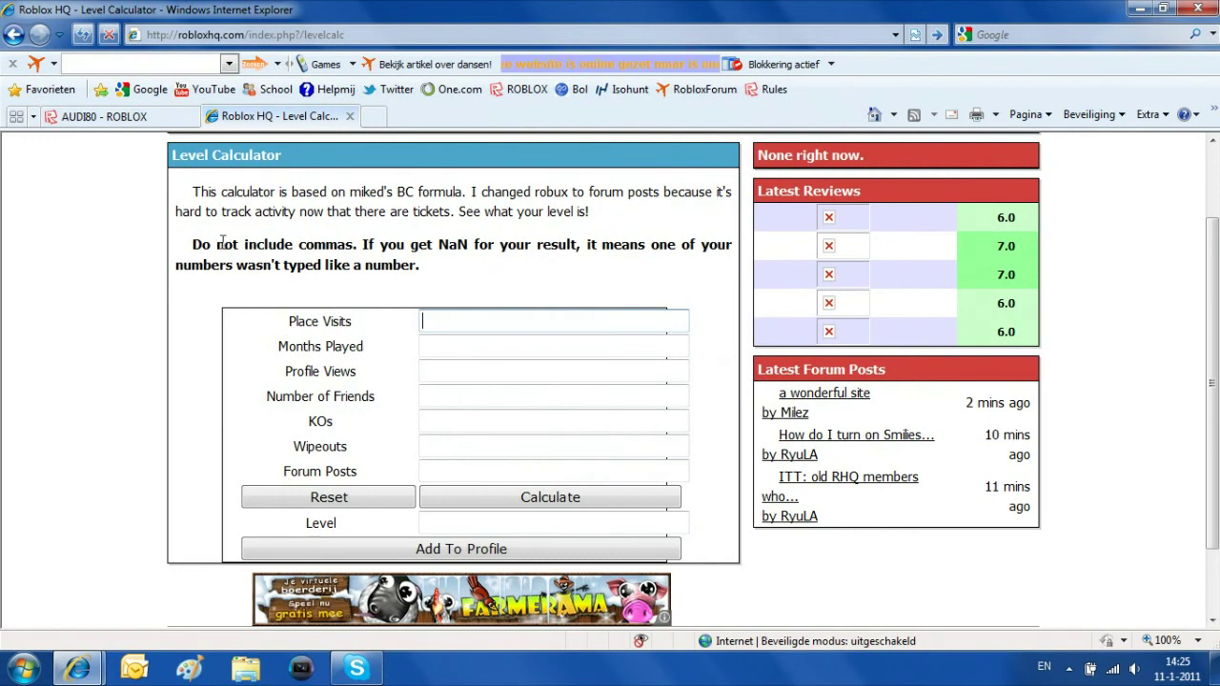
left_click(176, 119)
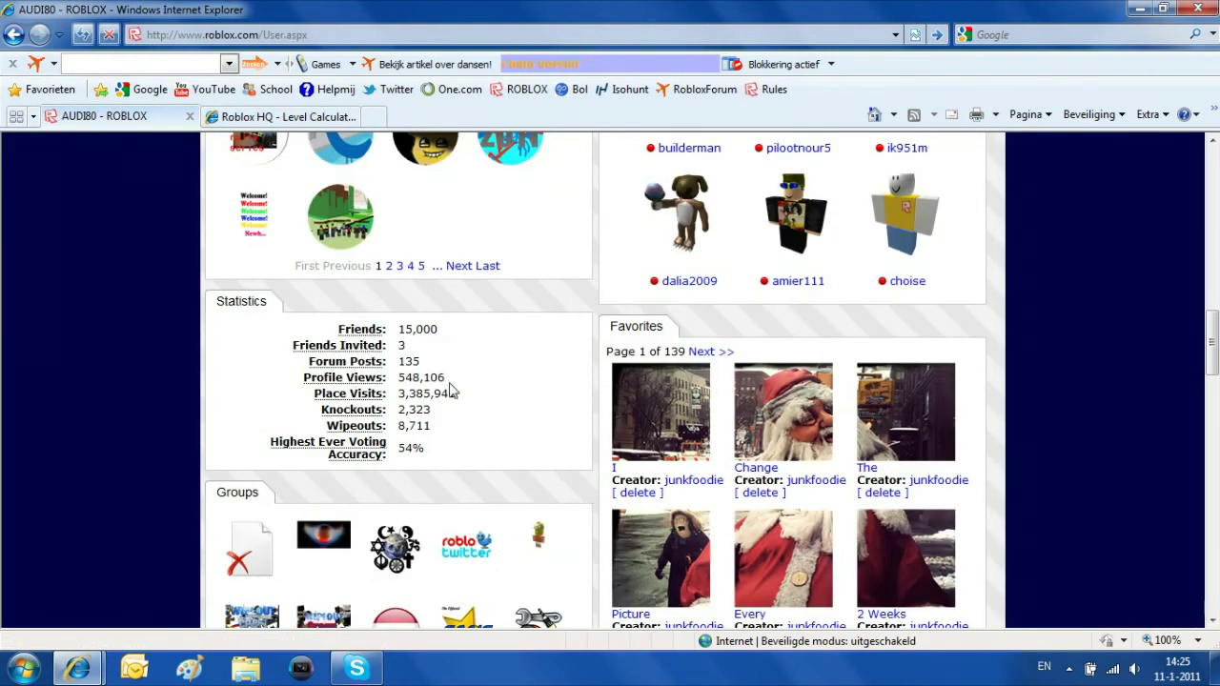
left_click_drag(452, 391, 398, 394)
key("ctrl+c")
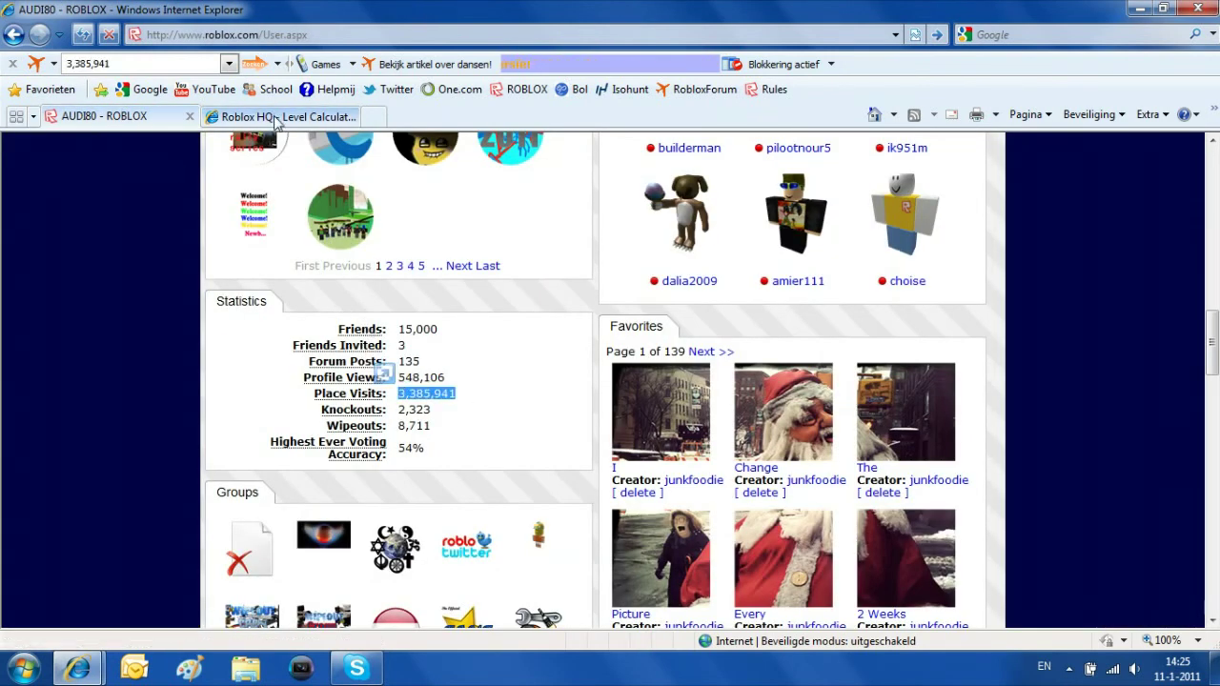
left_click(276, 116)
key("ctrl+v")
left_click(467, 322)
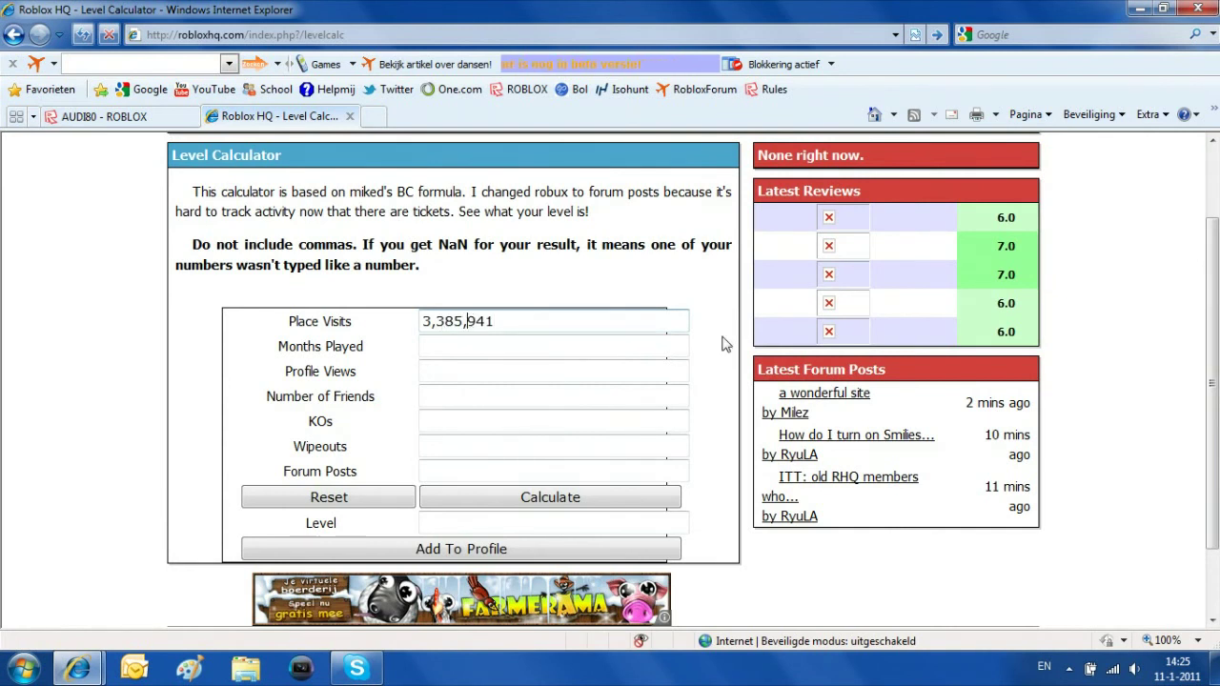
key("BackSpace")
key("Left")
key("BackSpace")
left_click(463, 346)
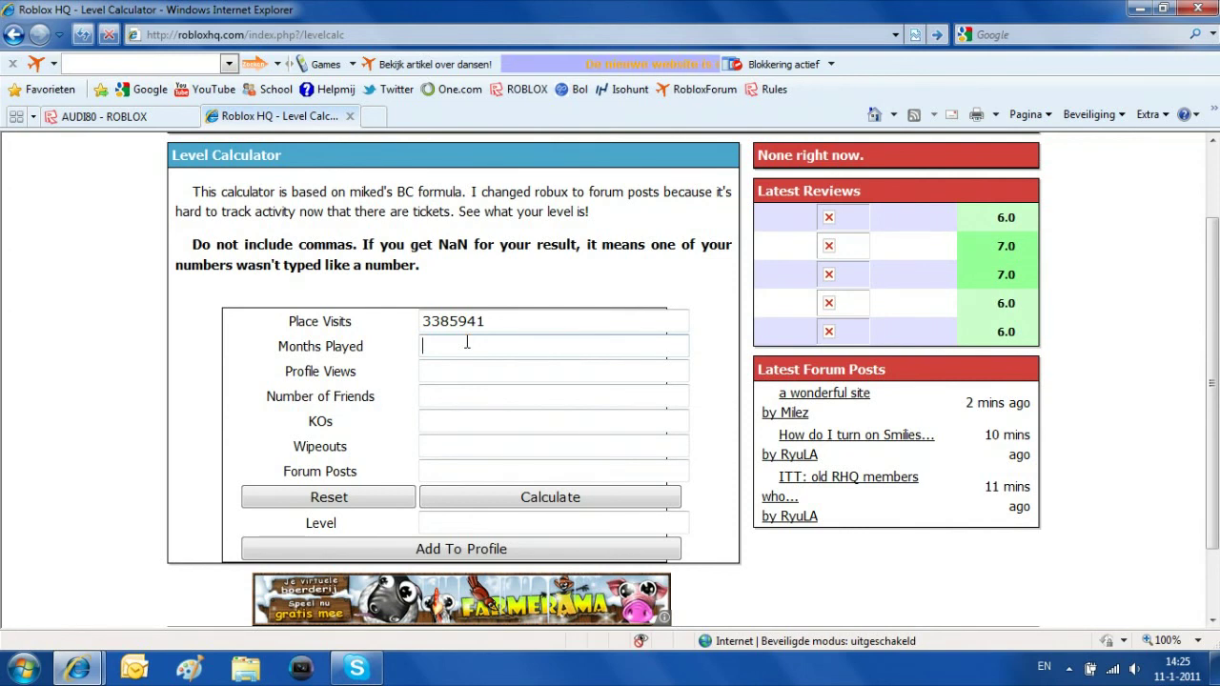
type("36")
Copy the profile views from the profile statistics into the calculator's Profile Views field as 548106, without the comma
left_click(148, 116)
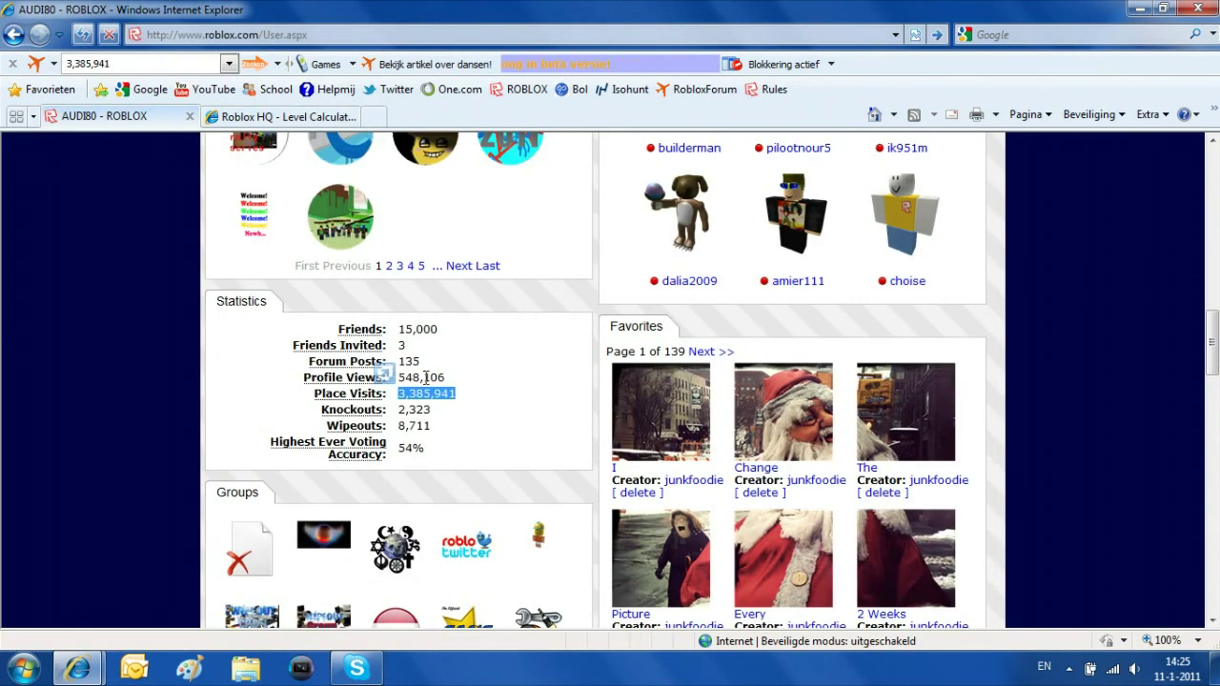
left_click(467, 405)
left_click_drag(451, 382, 397, 379)
key("ctrl+c")
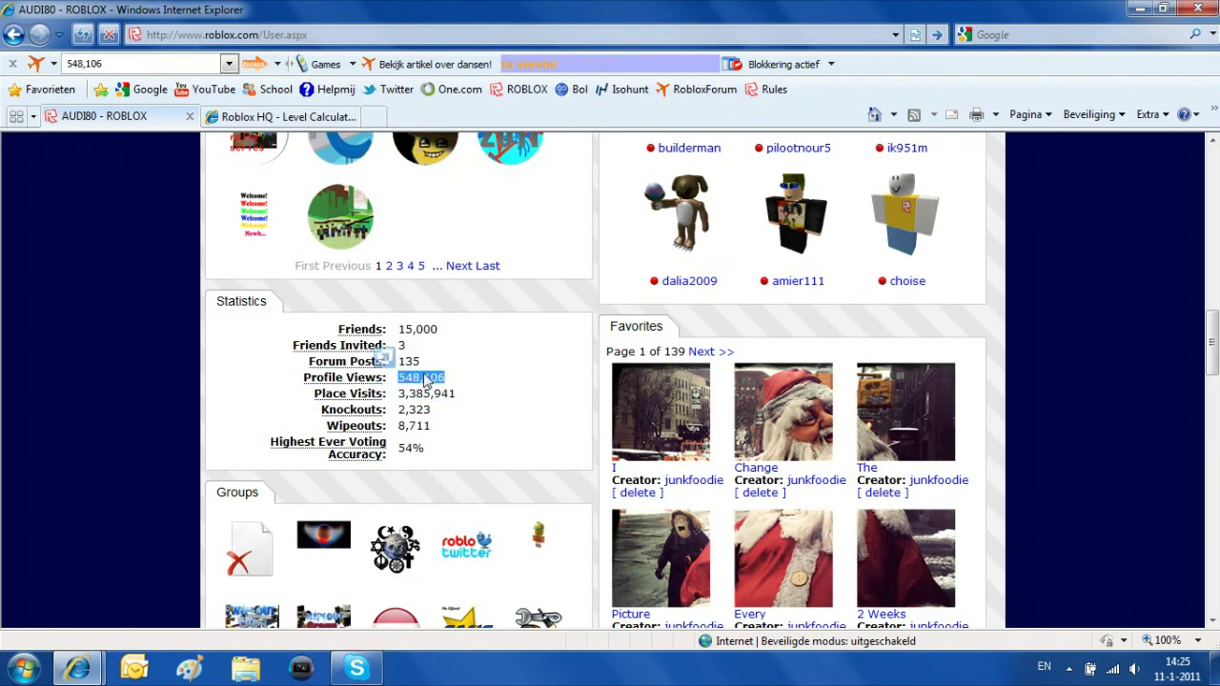
right_click(424, 375)
left_click(467, 409)
left_click(273, 118)
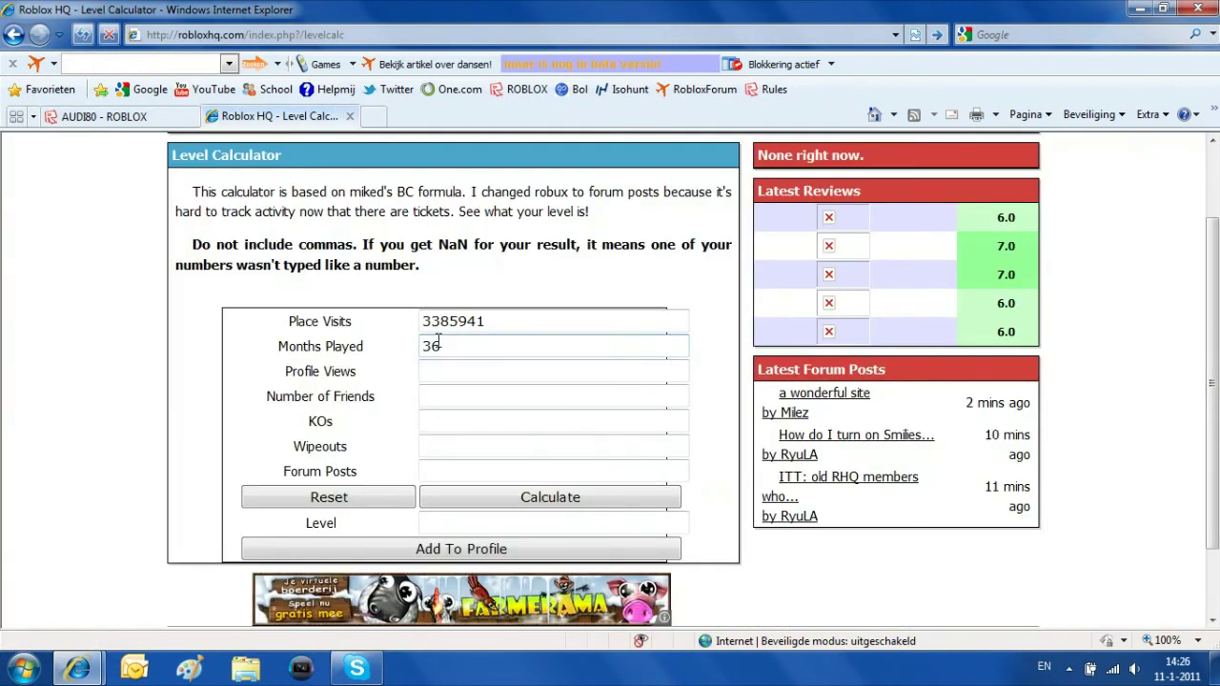
key("Tab")
key("ctrl+v")
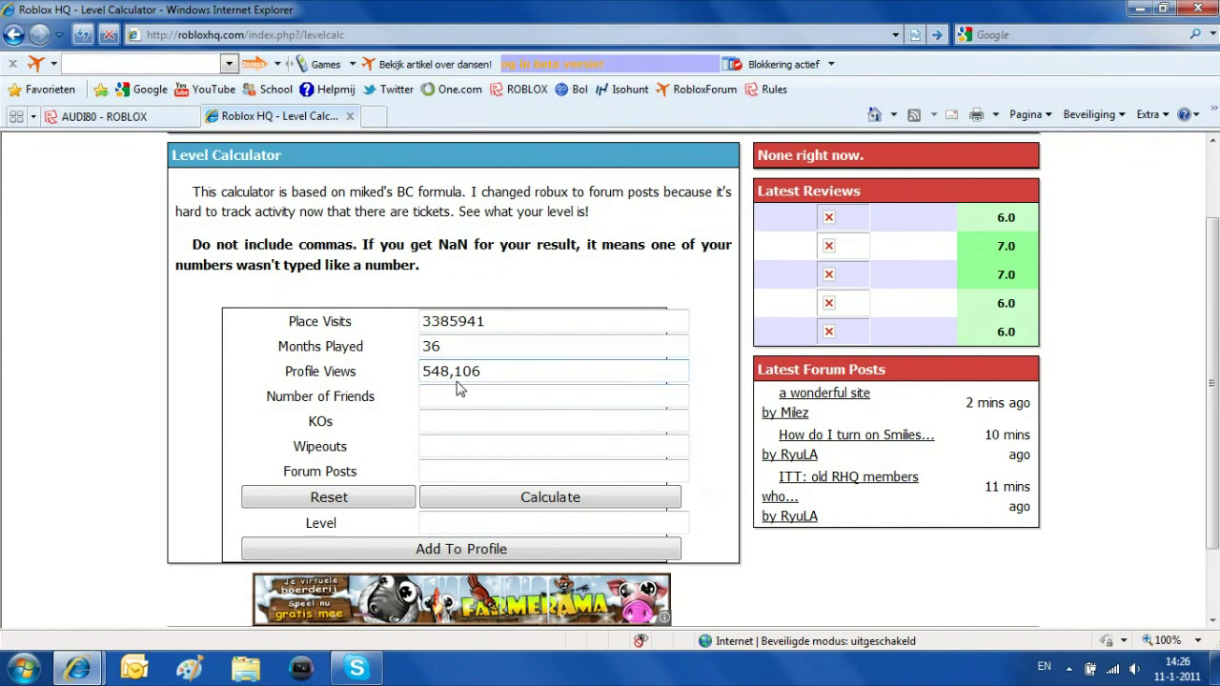
key("BackSpace")
Look up the friends count in the profile statistics and set Number of Friends to 15000
left_click(187, 118)
left_click(467, 335)
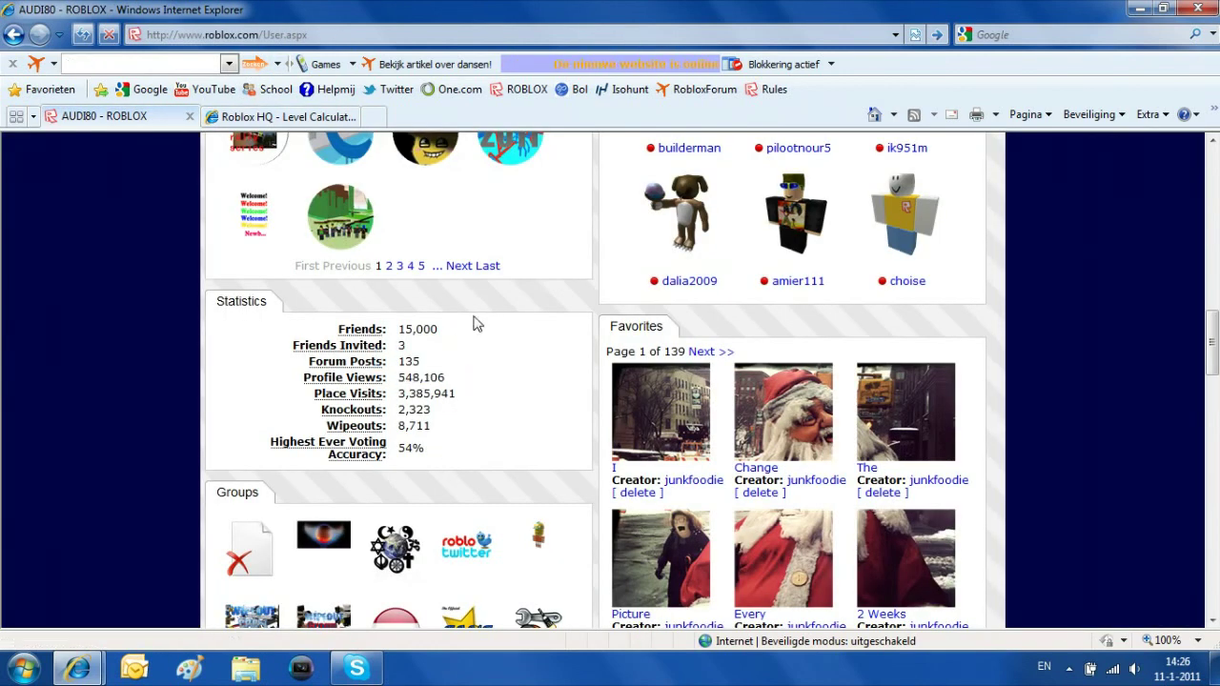
double_click(419, 330)
left_click_drag(440, 330, 398, 331)
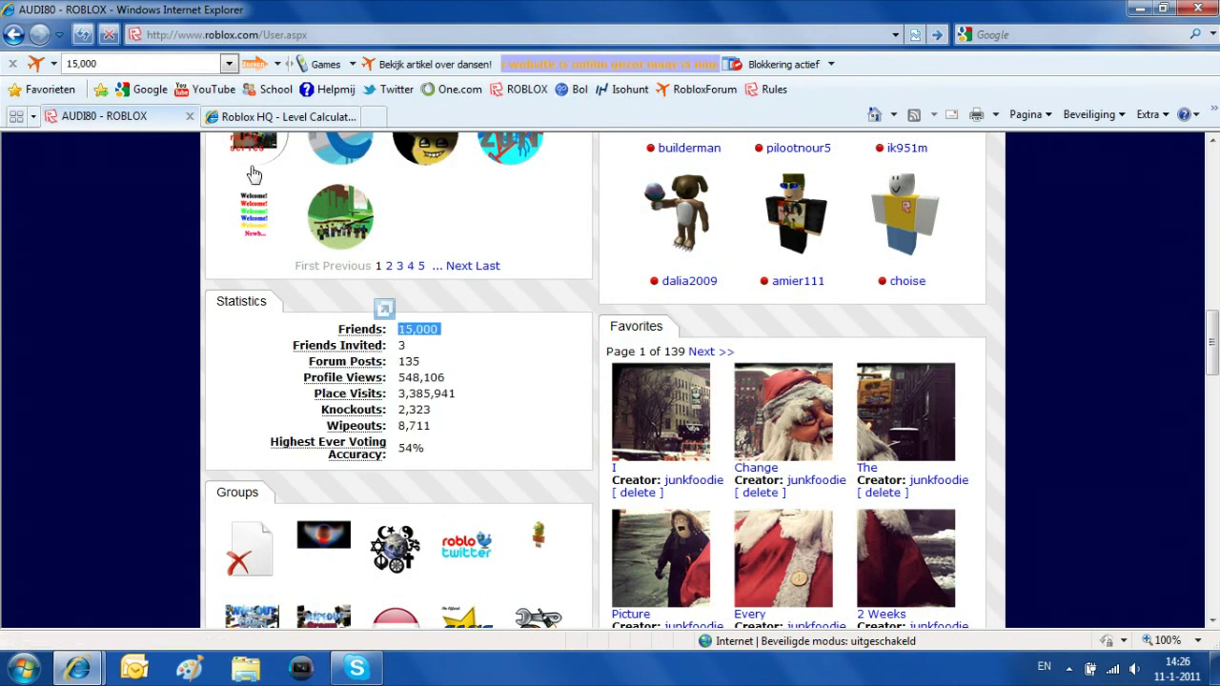
left_click(456, 340)
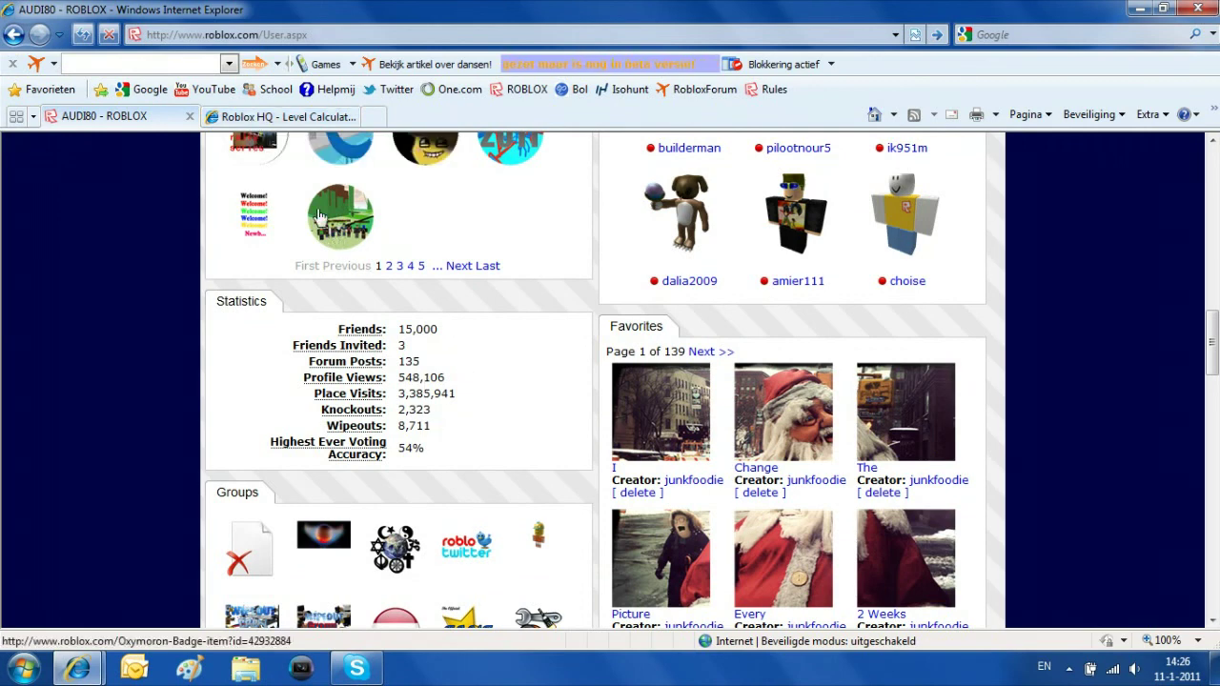
left_click(243, 116)
left_click(466, 399)
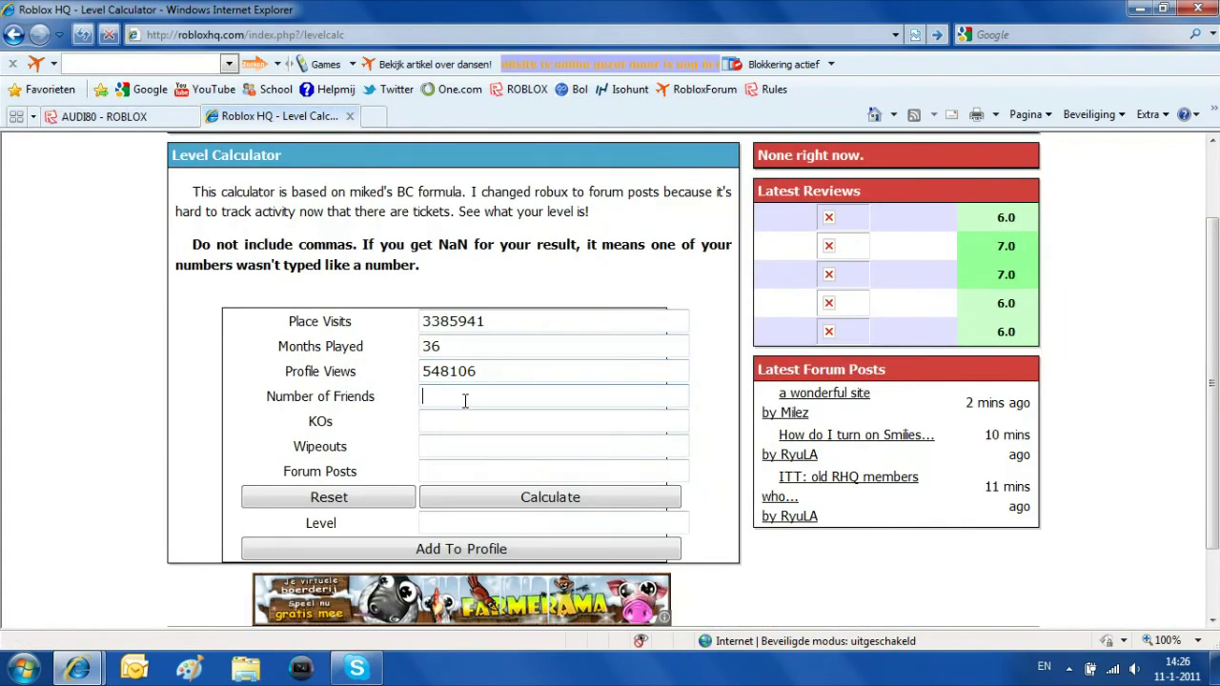
type("15000")
Transfer the knockouts figure from the profile statistics into the calculator's KOs field as 2323, without the comma
key("ctrl+Tab")
left_click_drag(434, 410, 412, 409)
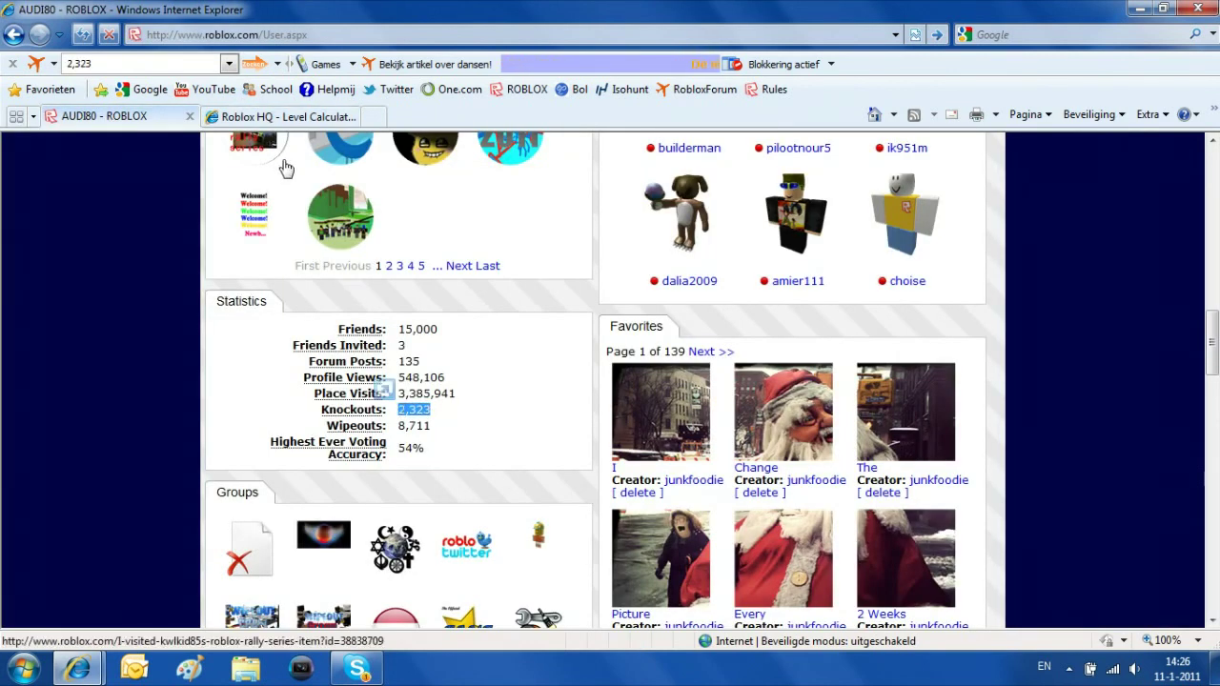
left_click(277, 116)
left_click(454, 422)
type("2,323")
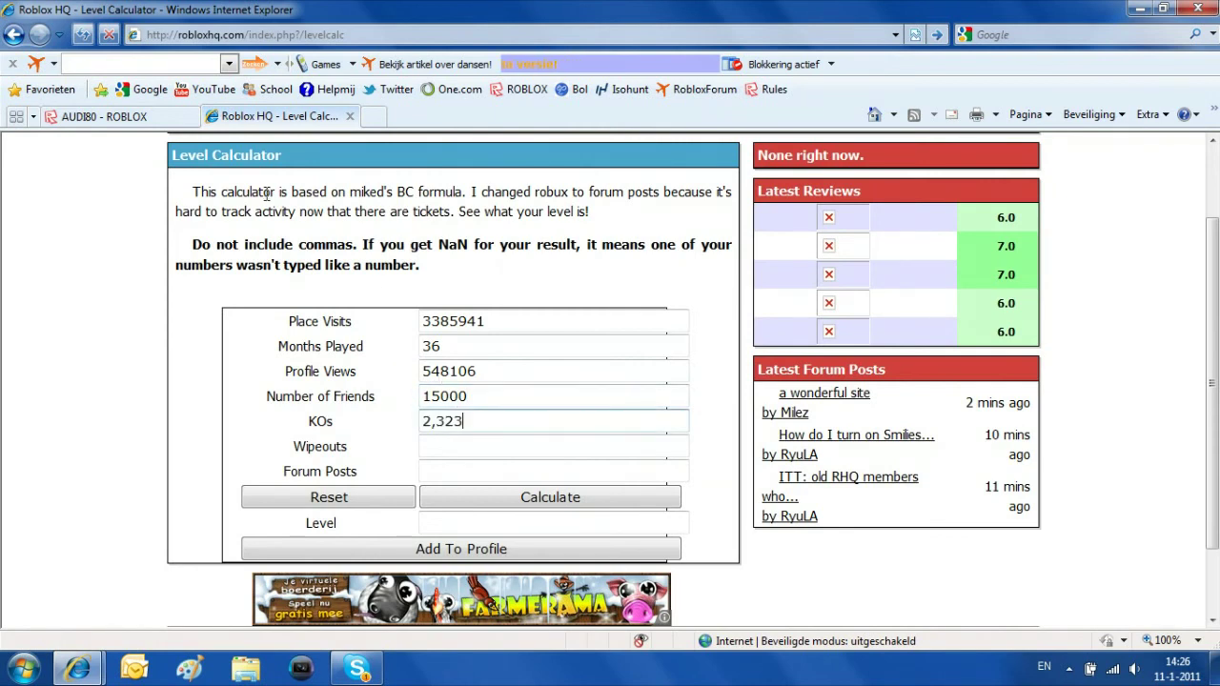
key("BackSpace")
Copy the wipeouts figure from the profile statistics into the calculator's Wipeouts field as 8711, without the comma
left_click(143, 116)
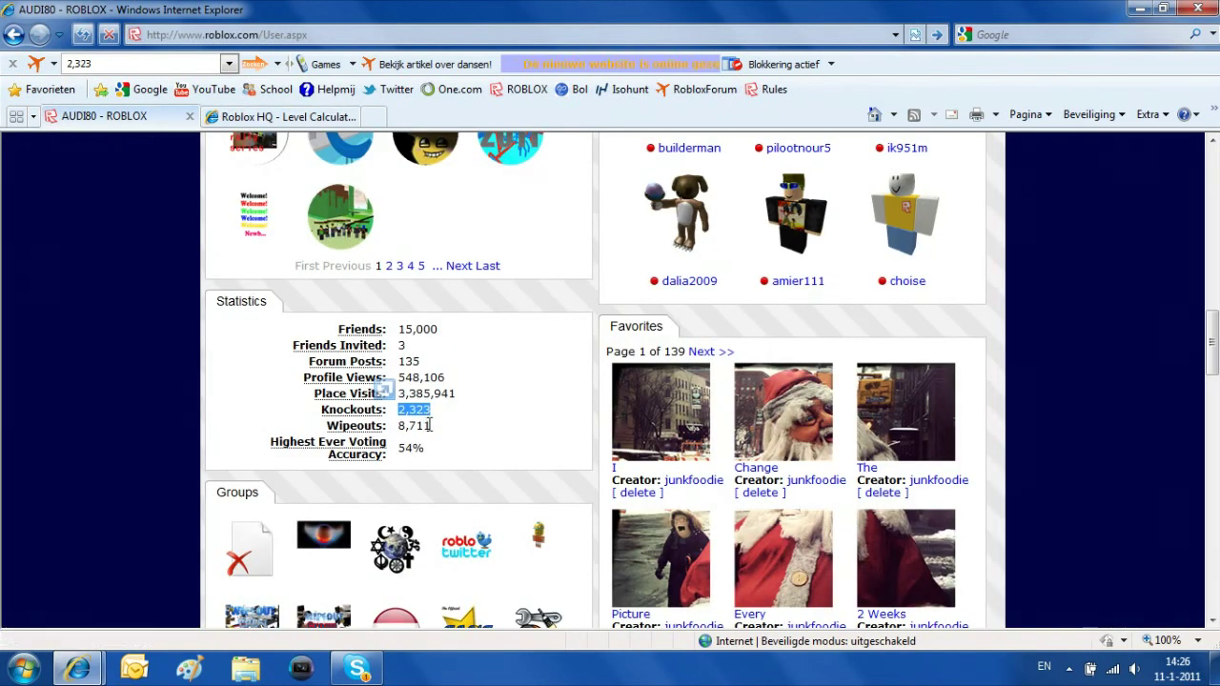
left_click_drag(431, 426, 397, 426)
key("ctrl+c")
key("ctrl+Tab")
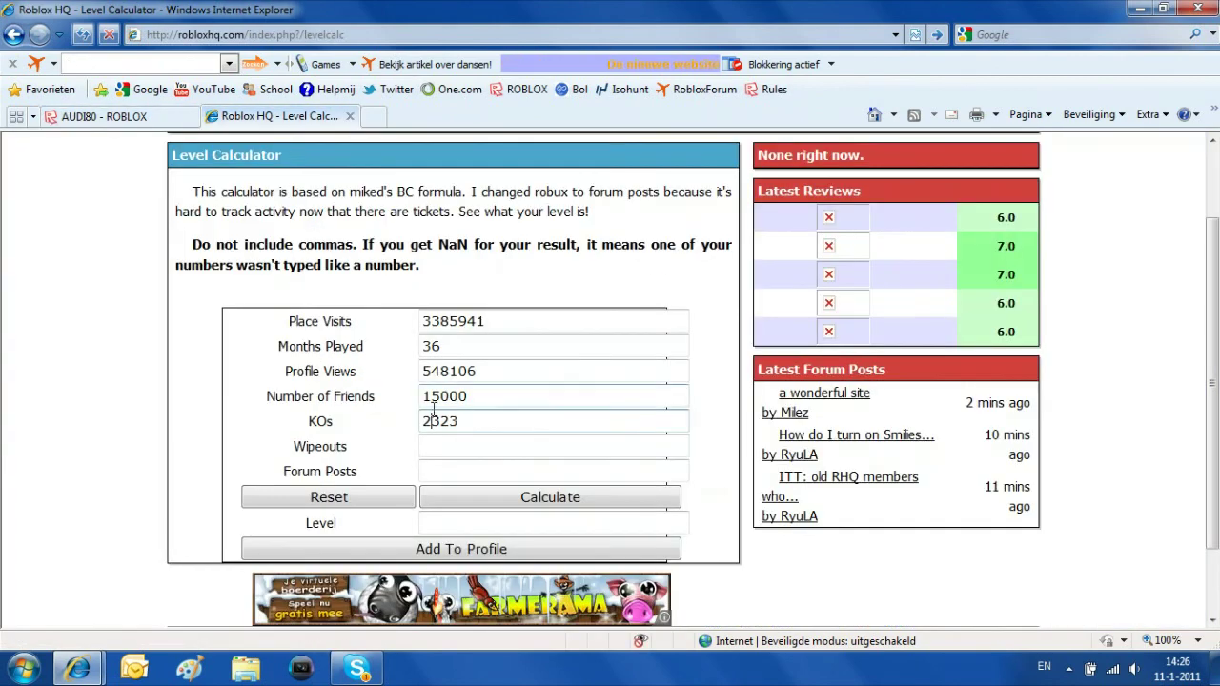
left_click(444, 447)
key("ctrl+v")
key("BackSpace")
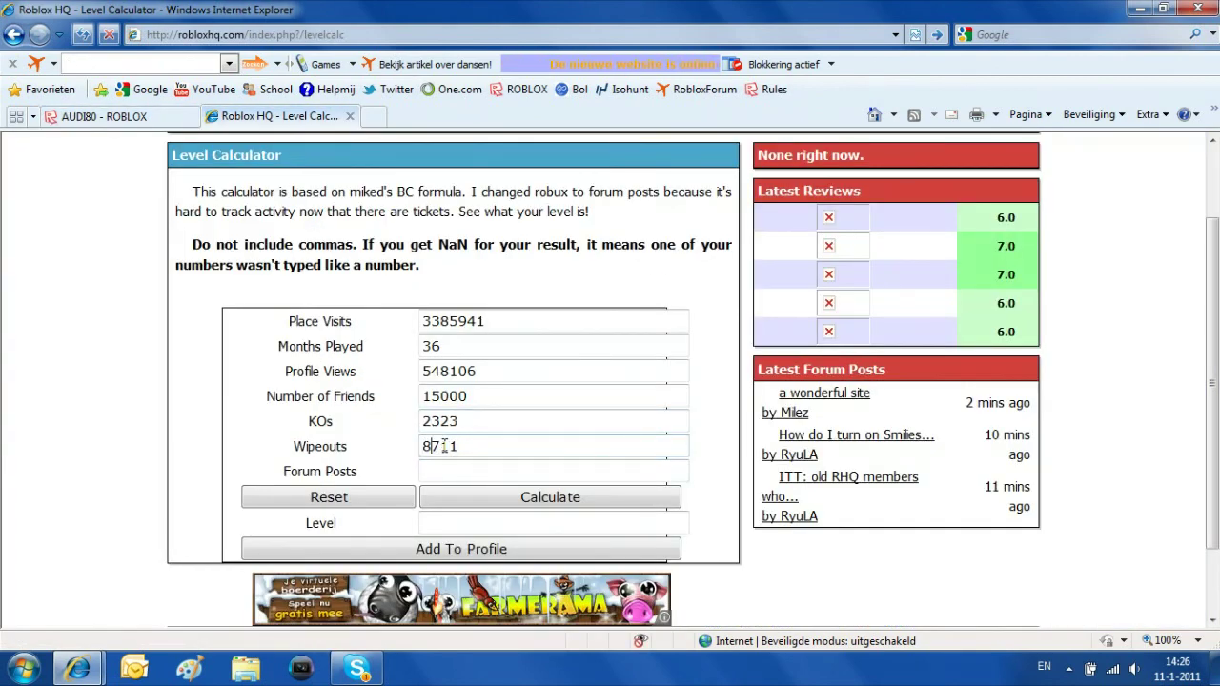
Copy the forum posts count from the profile statistics into the calculator's Forum Posts field as 135
left_click(153, 119)
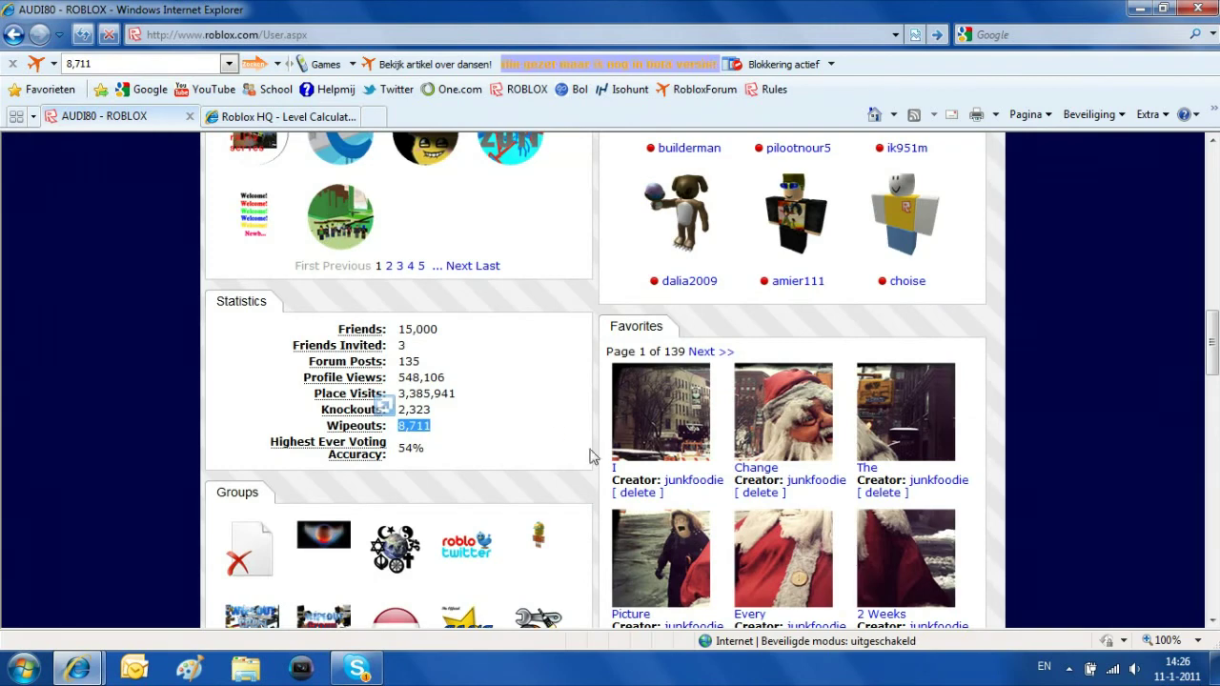
left_click(439, 418)
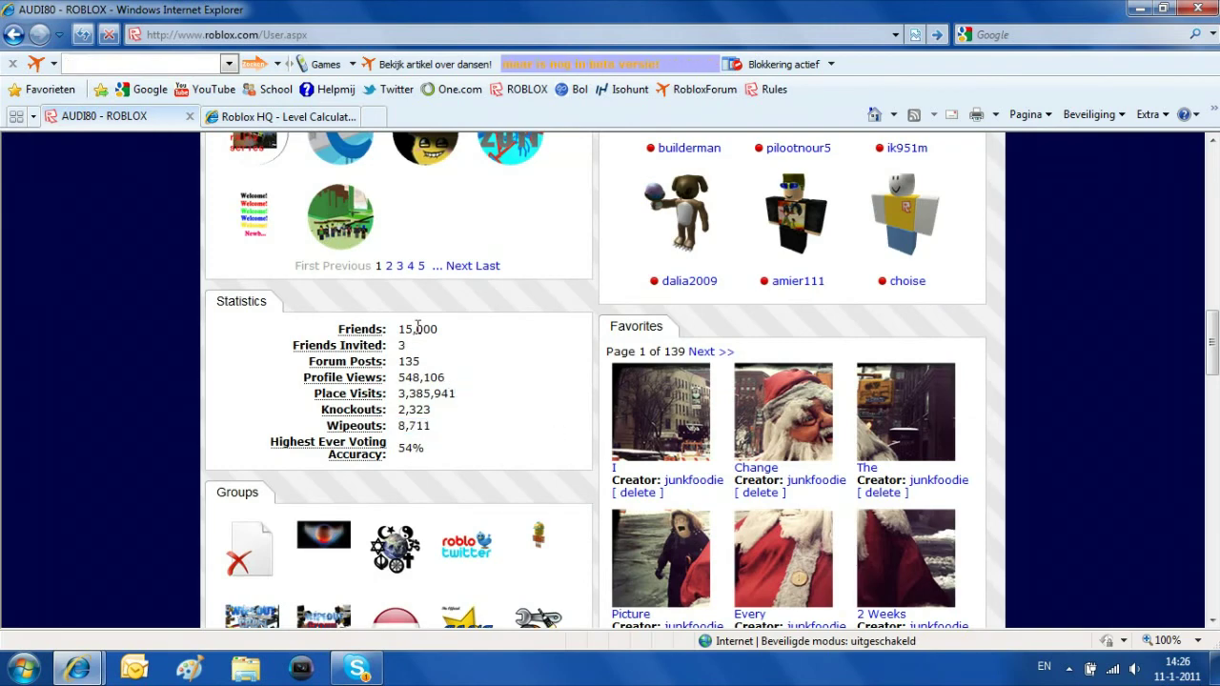
double_click(408, 361)
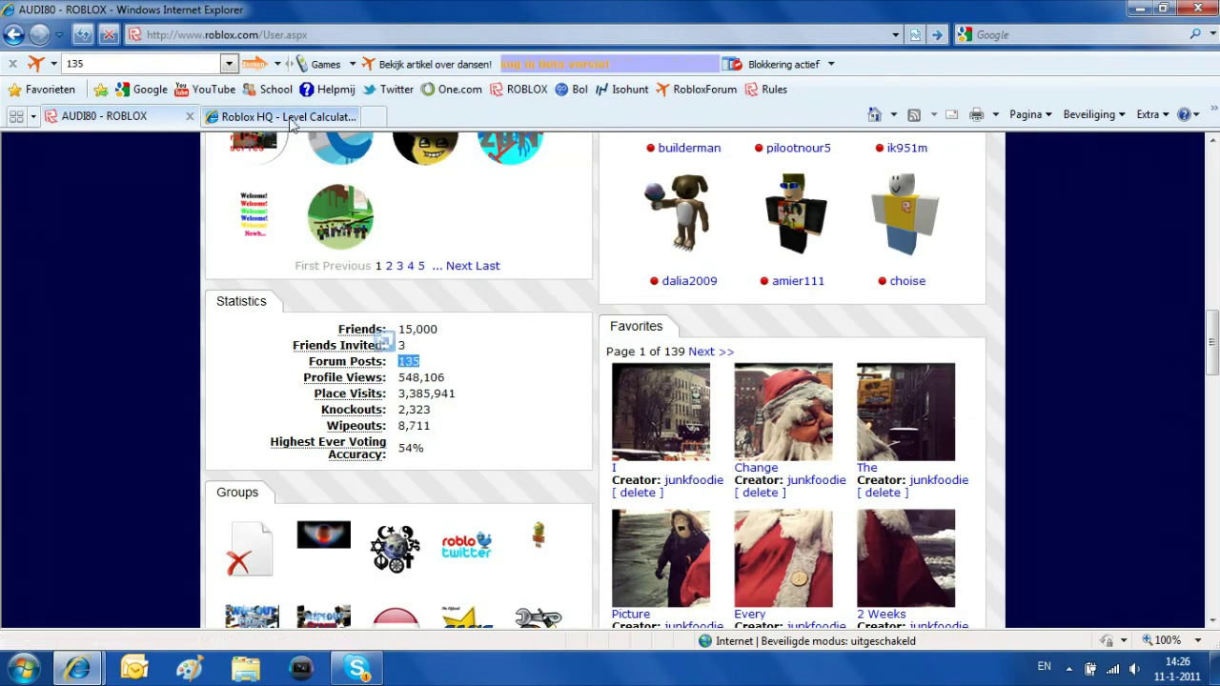
left_click(286, 117)
left_click(466, 470)
key("ctrl+v")
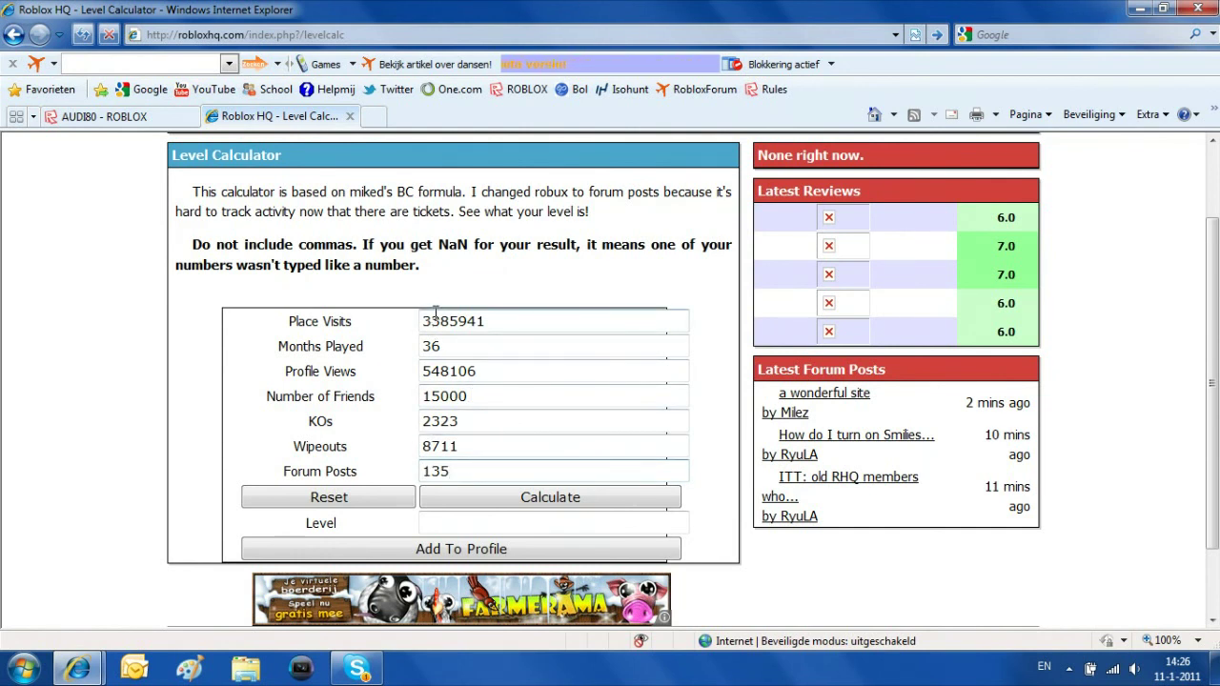
left_click_drag(450, 446, 423, 446)
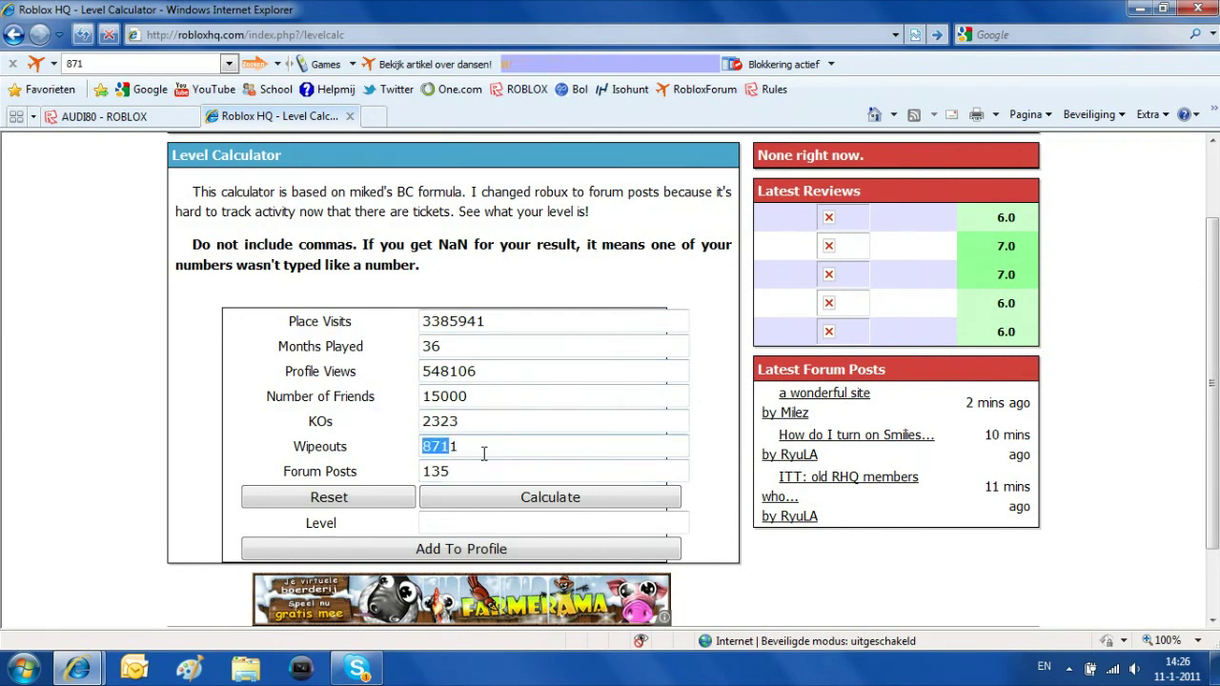
left_click(484, 453)
double_click(471, 454)
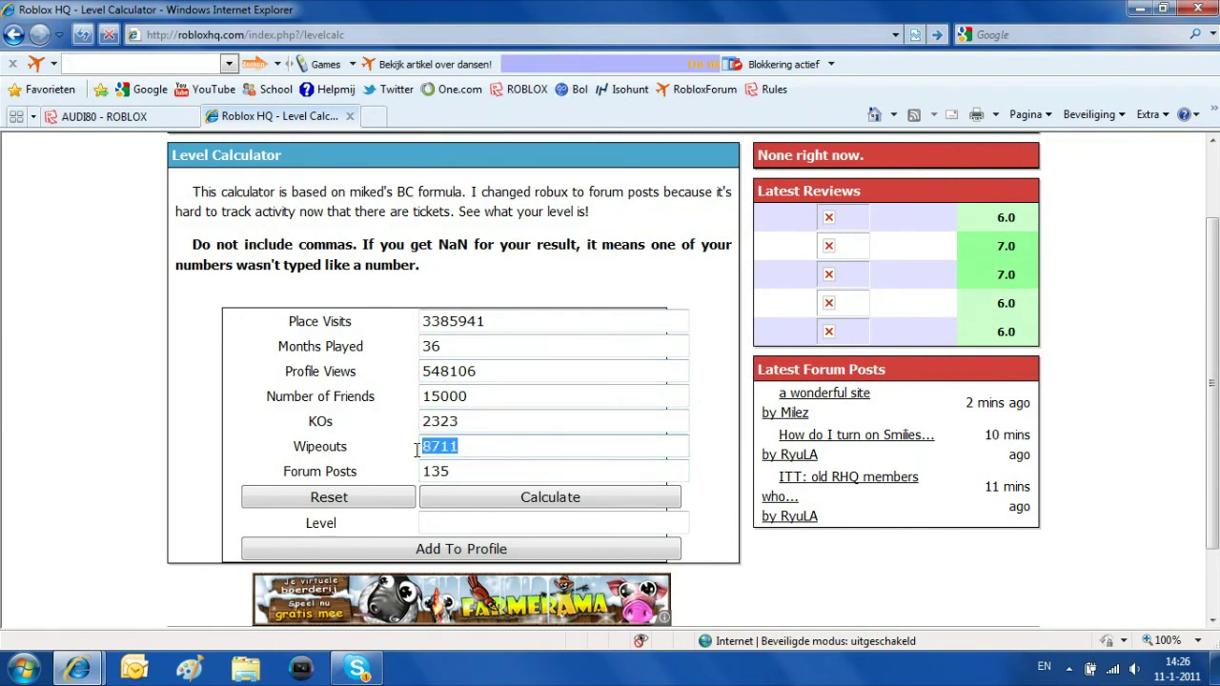
Review the entered KOs, Wipeouts and Forum Posts values and calculate the account's level from the completed form
double_click(476, 430)
left_click(471, 444)
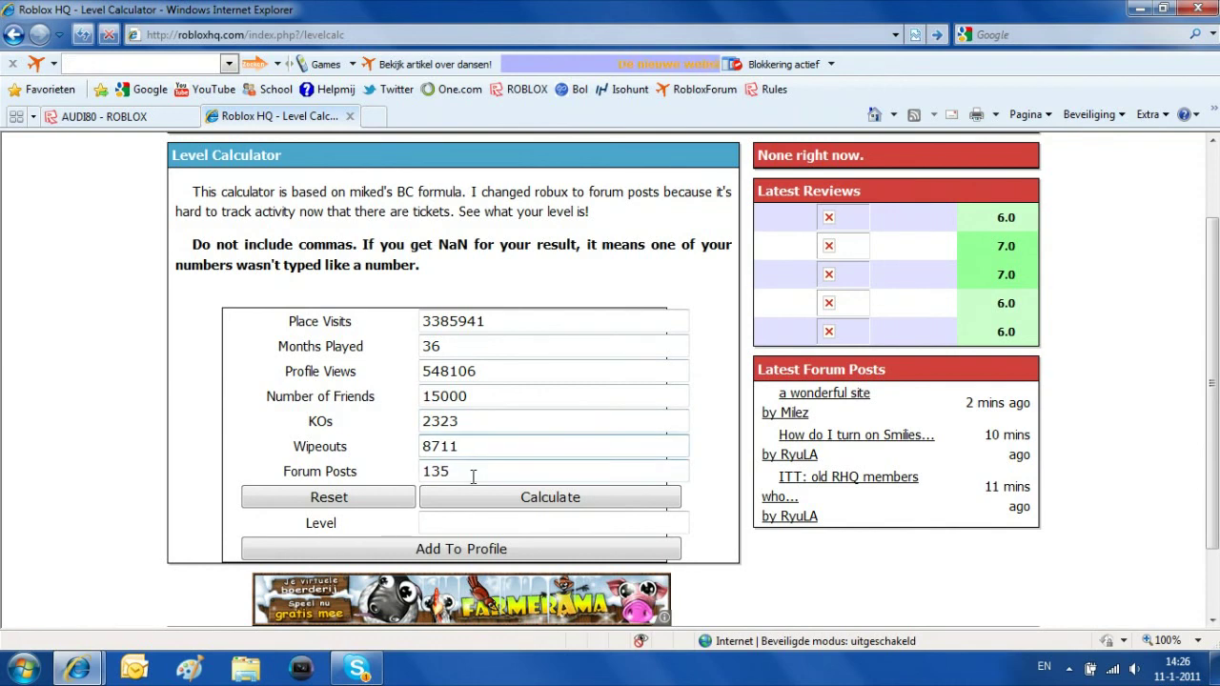
left_click(473, 474)
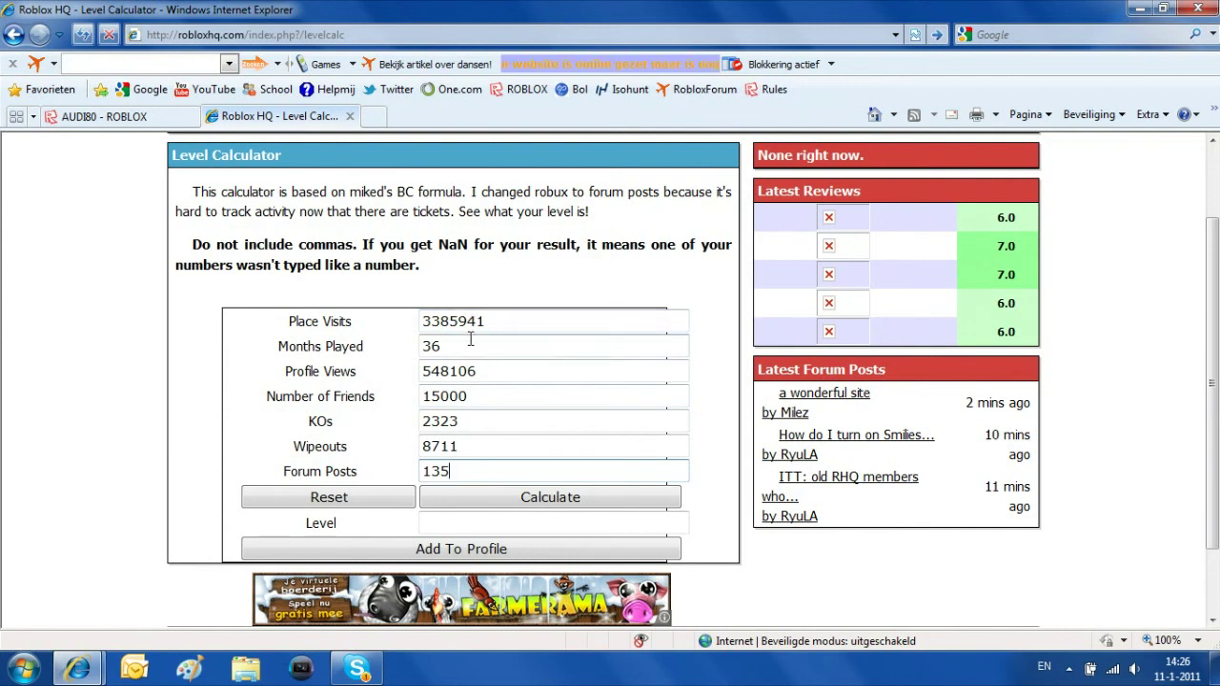
left_click(551, 500)
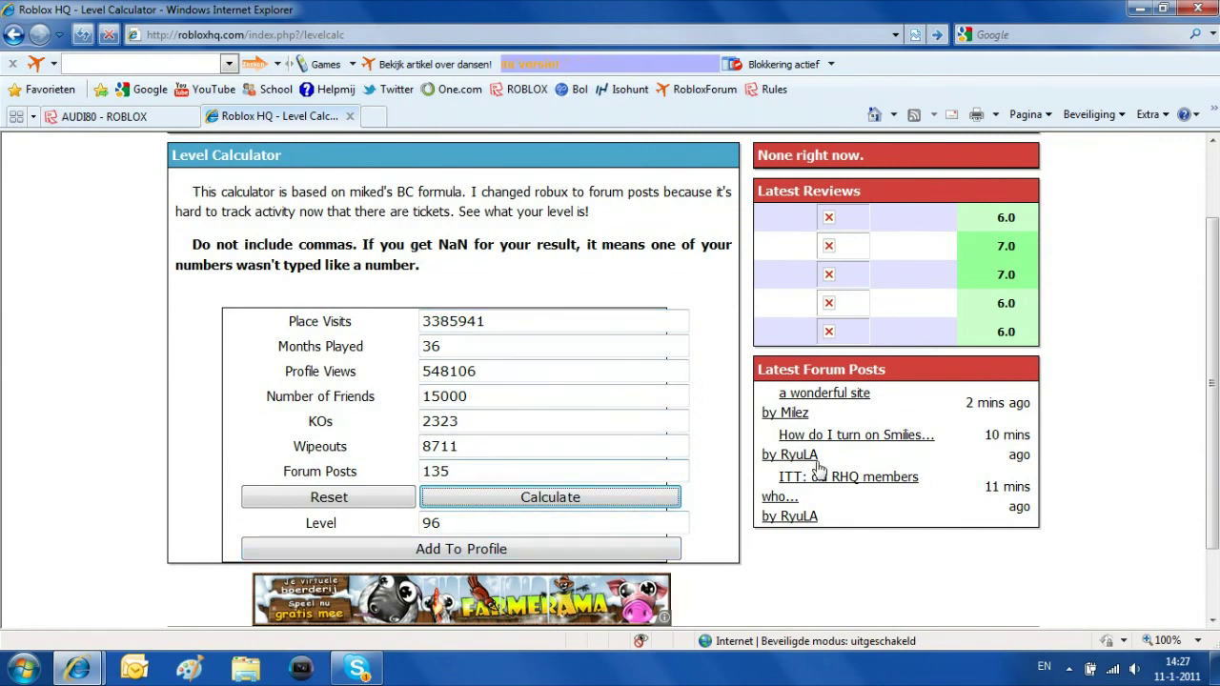
Examine the calculator's bold instructions about NaN results, highlighting the sentence on numbers that were not typed correctly
scroll(1217, 439, "up", 2)
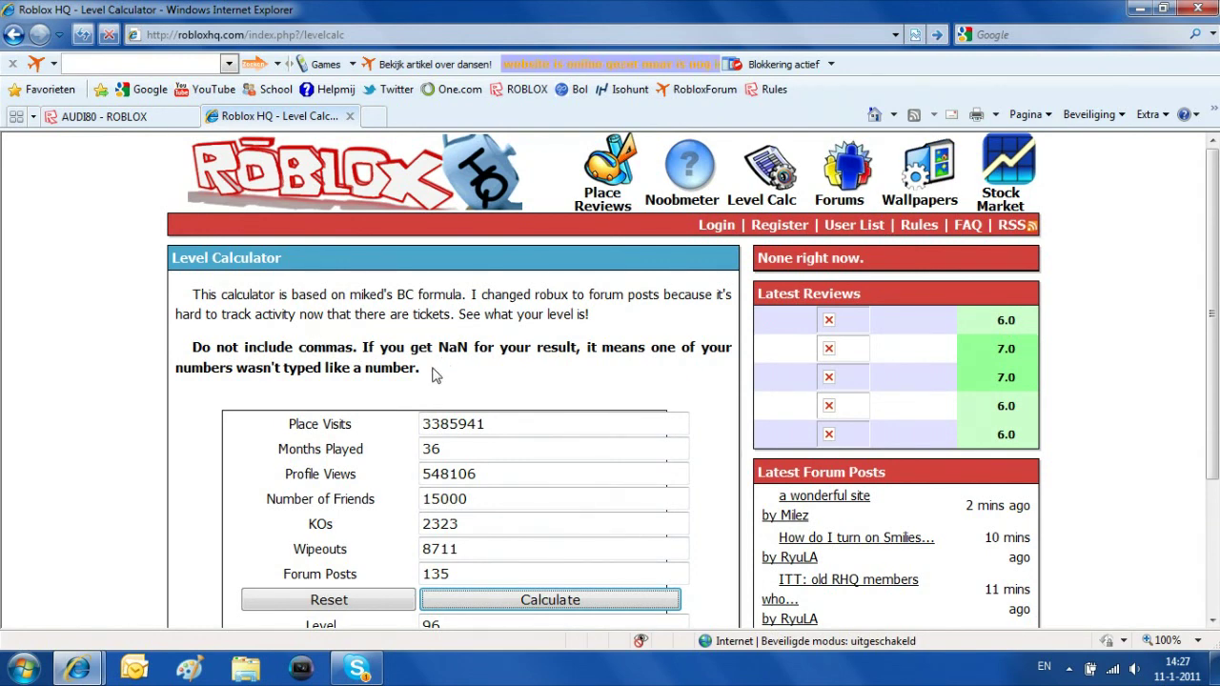
left_click_drag(421, 370, 366, 353)
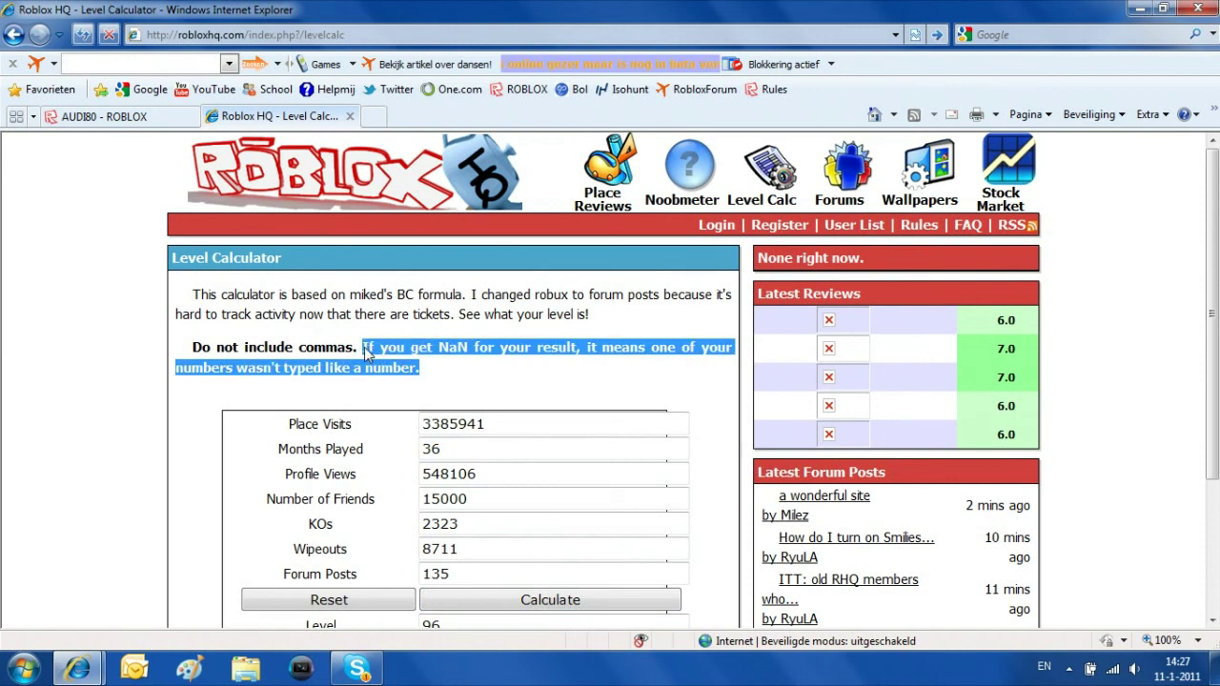
left_click(418, 369)
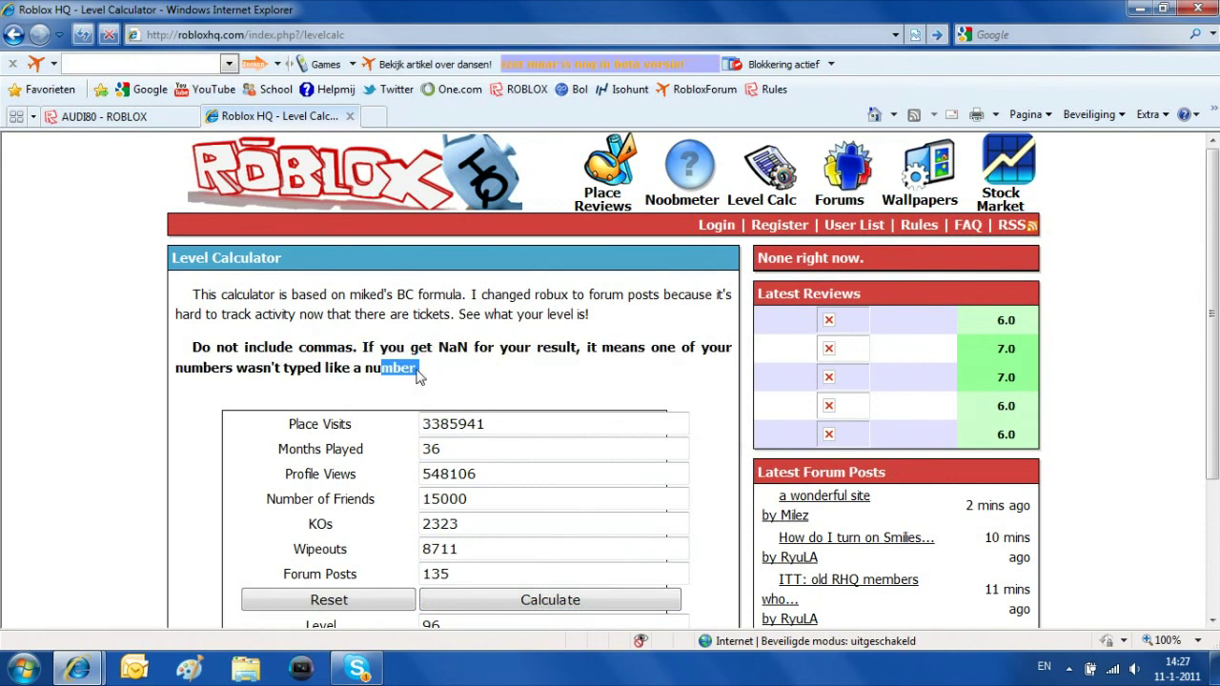